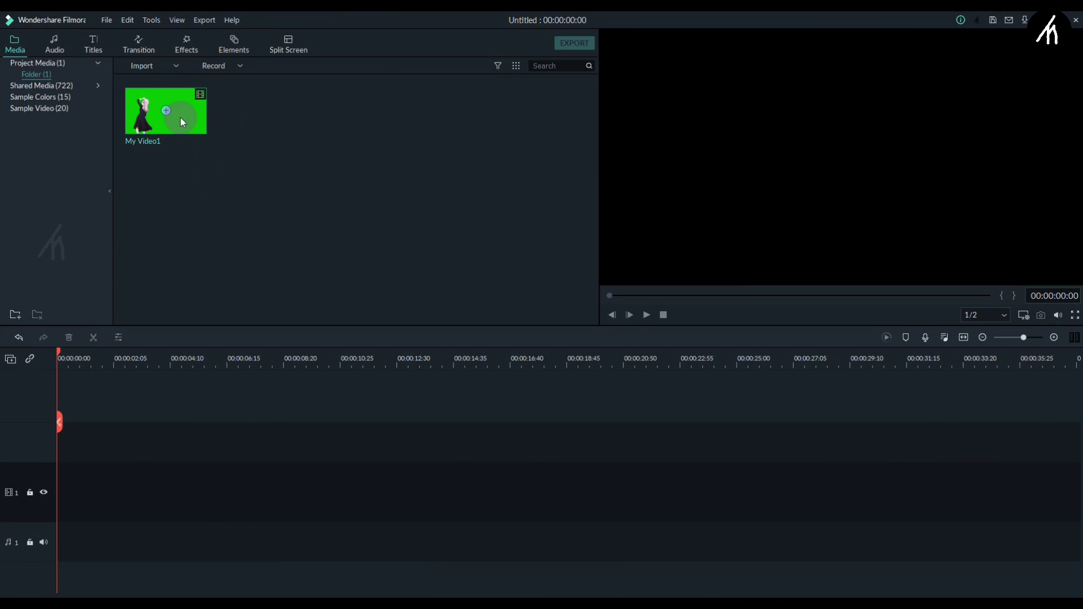
- Place My Video1 on tracks 1 and 2 and trim both clips to about 17 seconds
left_click_drag(181, 116, 63, 483)
left_click(530, 333)
left_click_drag(166, 111, 56, 451)
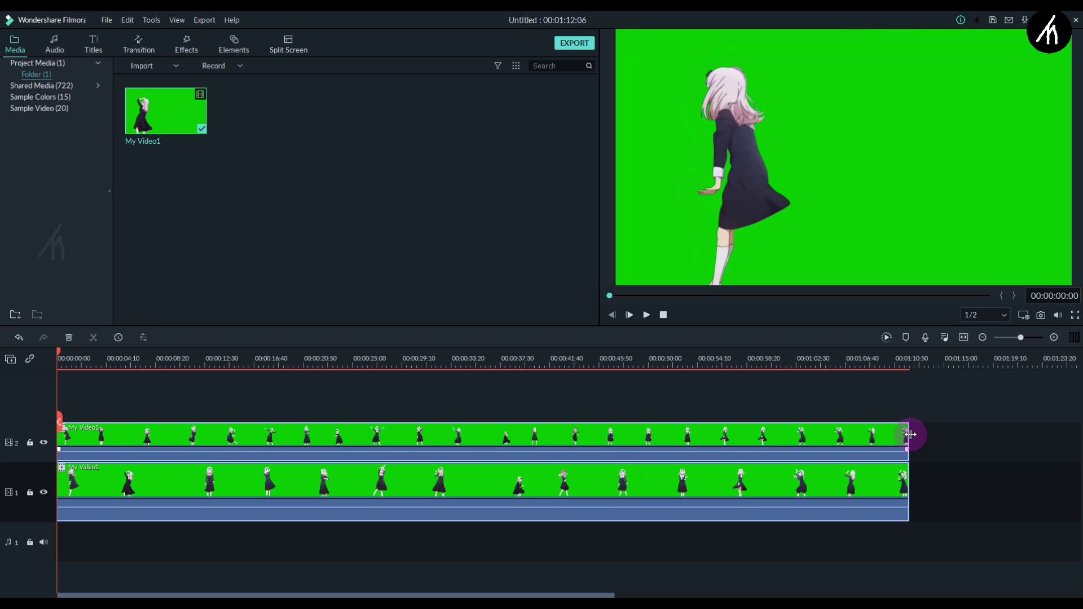
left_click_drag(908, 435, 269, 498)
- Set the top My Video1 clip's blending mode to Difference
scroll(290, 357, "up", 3)
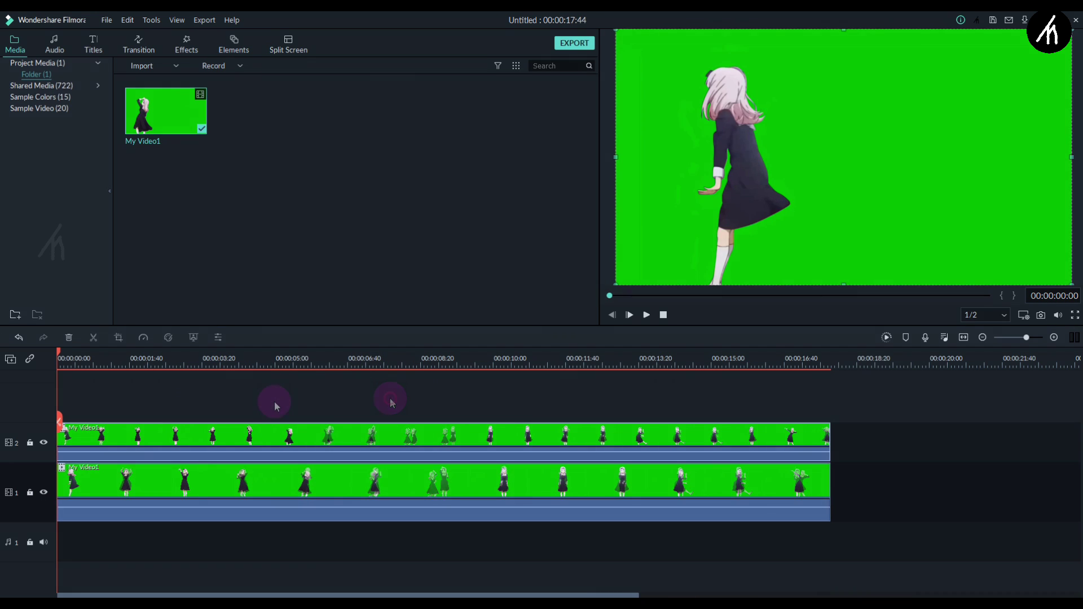
left_click(261, 440)
double_click(261, 441)
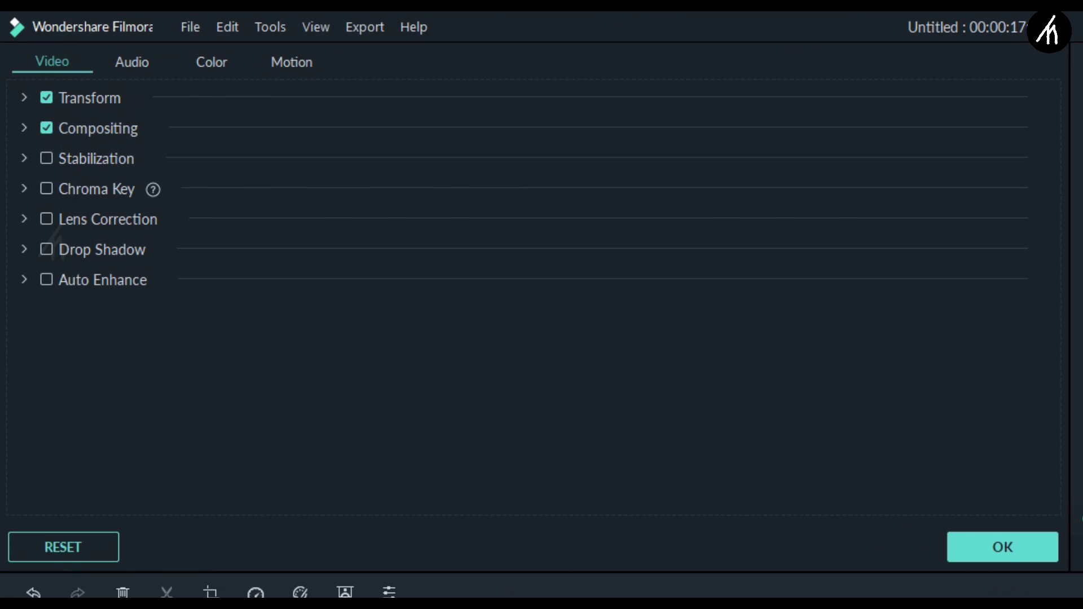
left_click(24, 128)
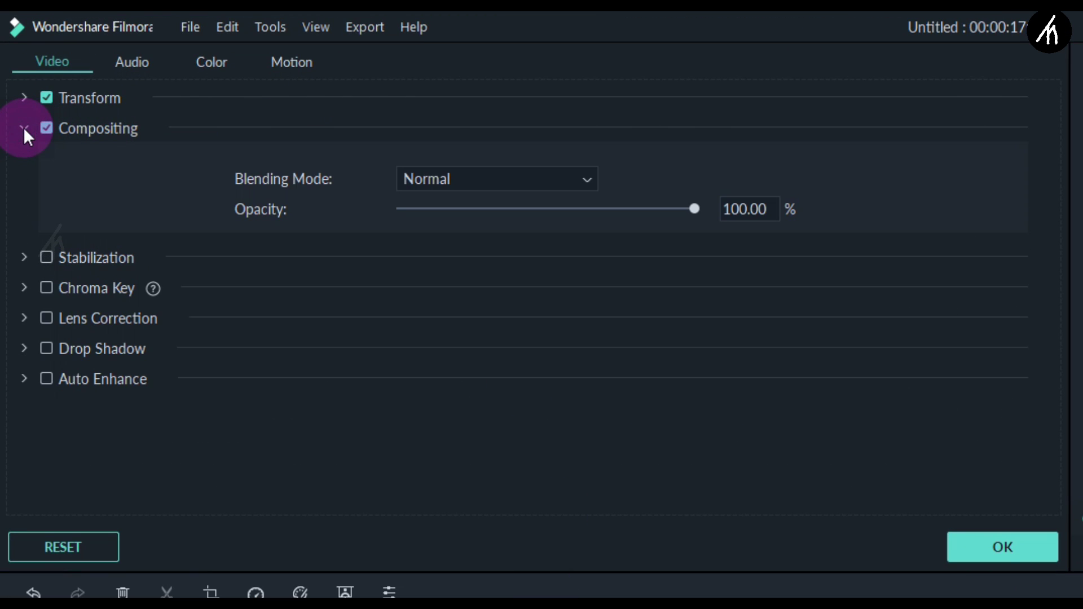
left_click(460, 190)
scroll(471, 295, "down", 3)
left_click(440, 324)
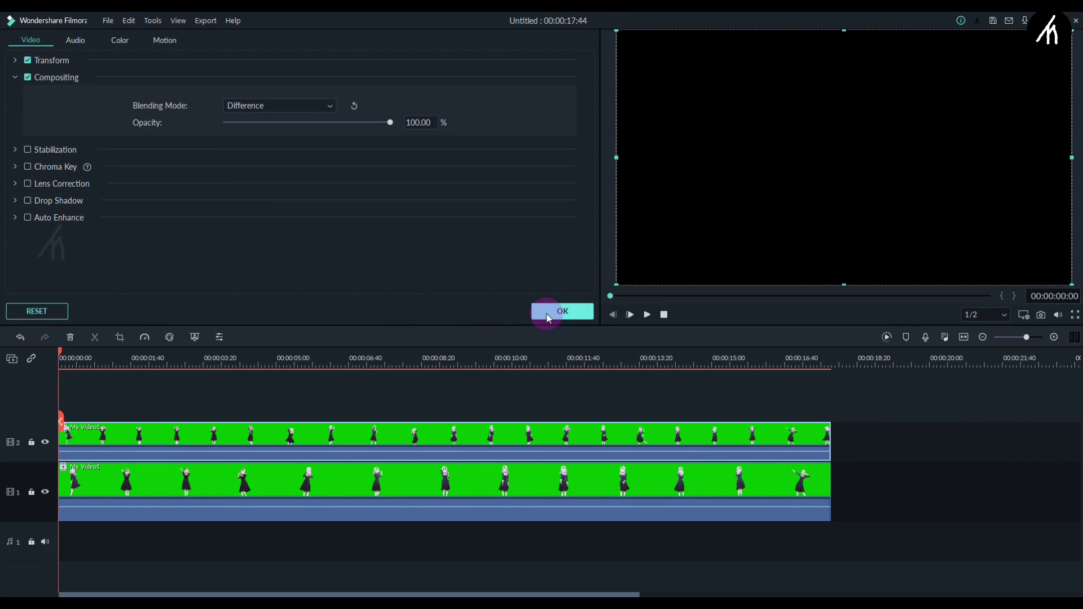
left_click(547, 313)
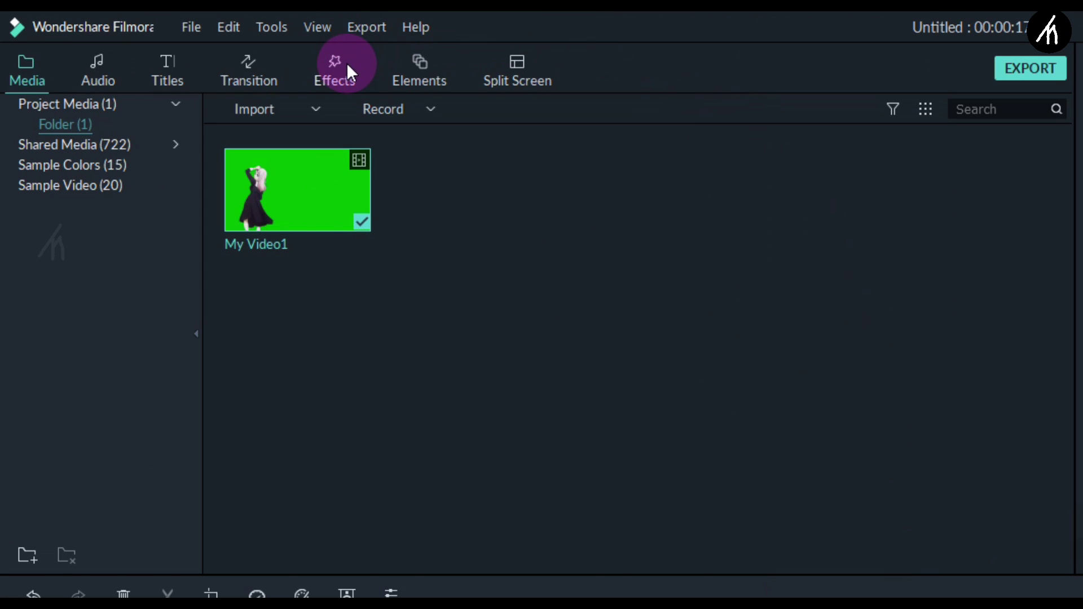
- Apply the Pixelated Edges filter to the top dancer clip on track 2
left_click(346, 67)
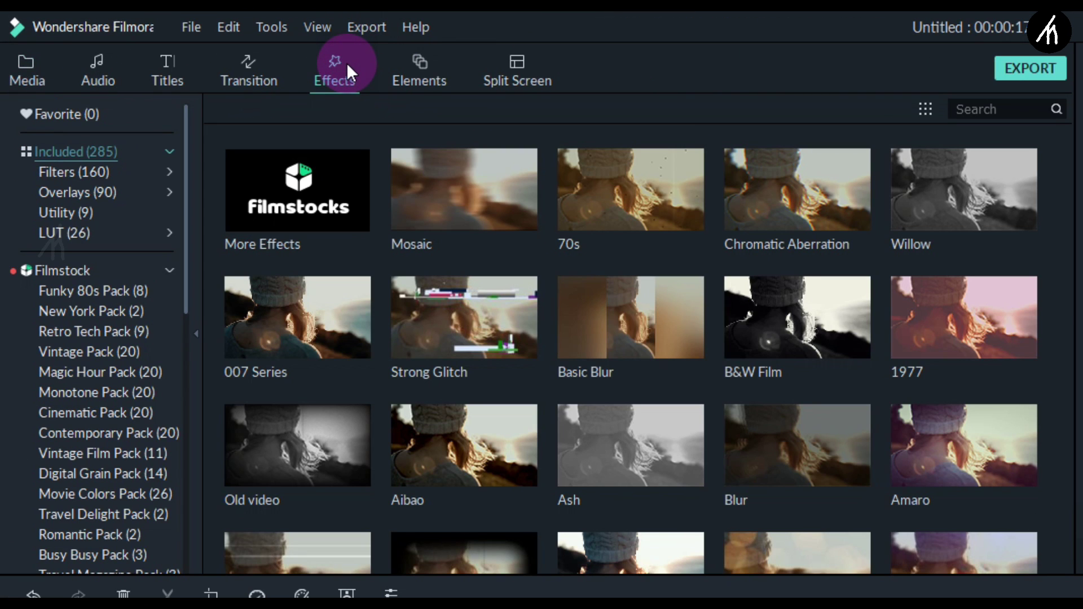
left_click(91, 174)
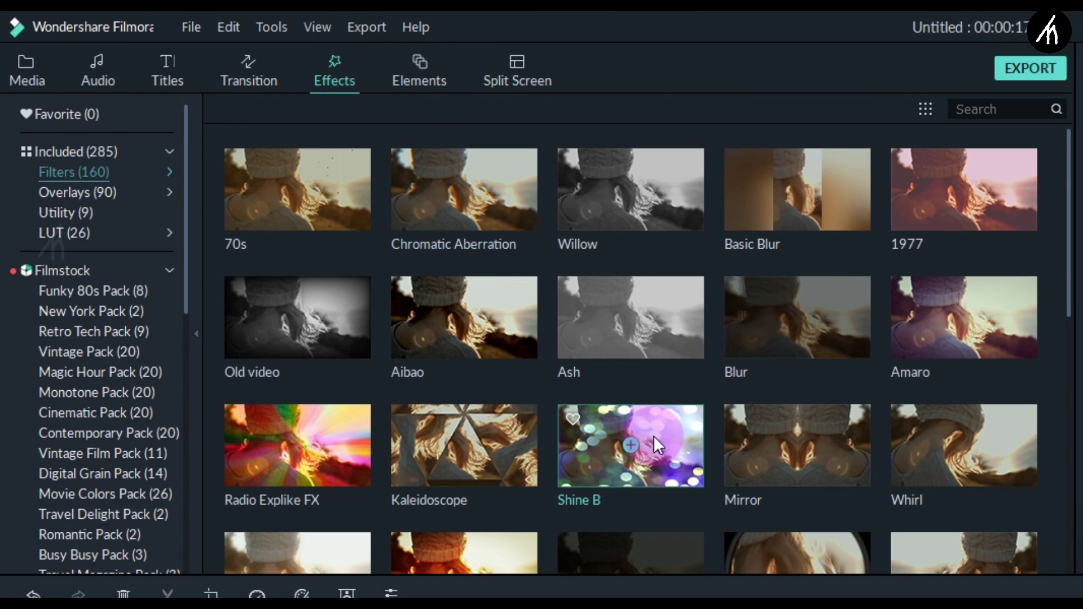
scroll(653, 435, "down", 5)
scroll(653, 435, "down", 10)
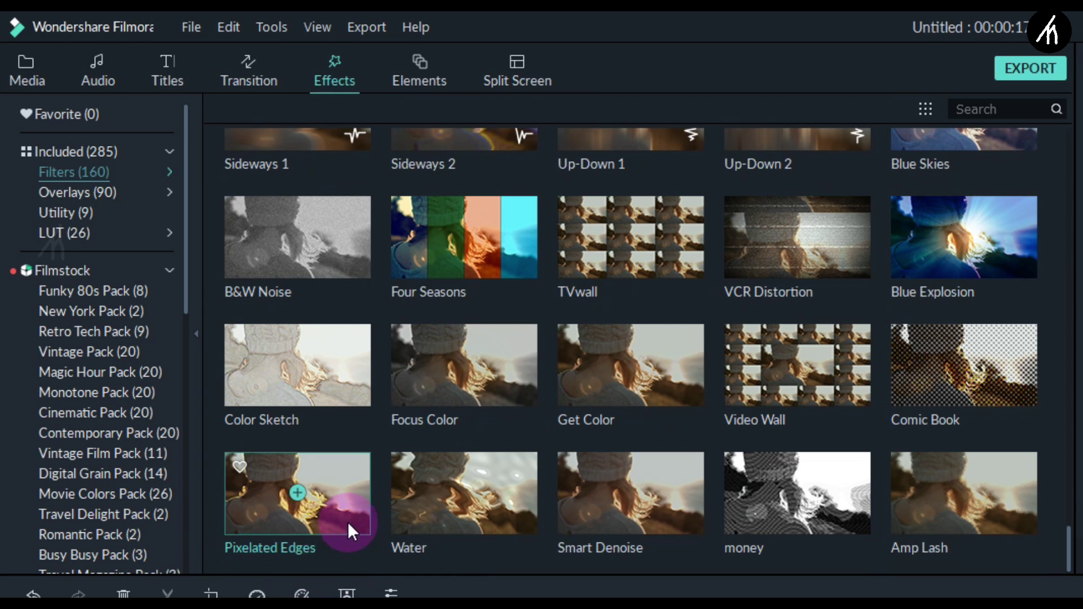
left_click_drag(348, 522, 183, 444)
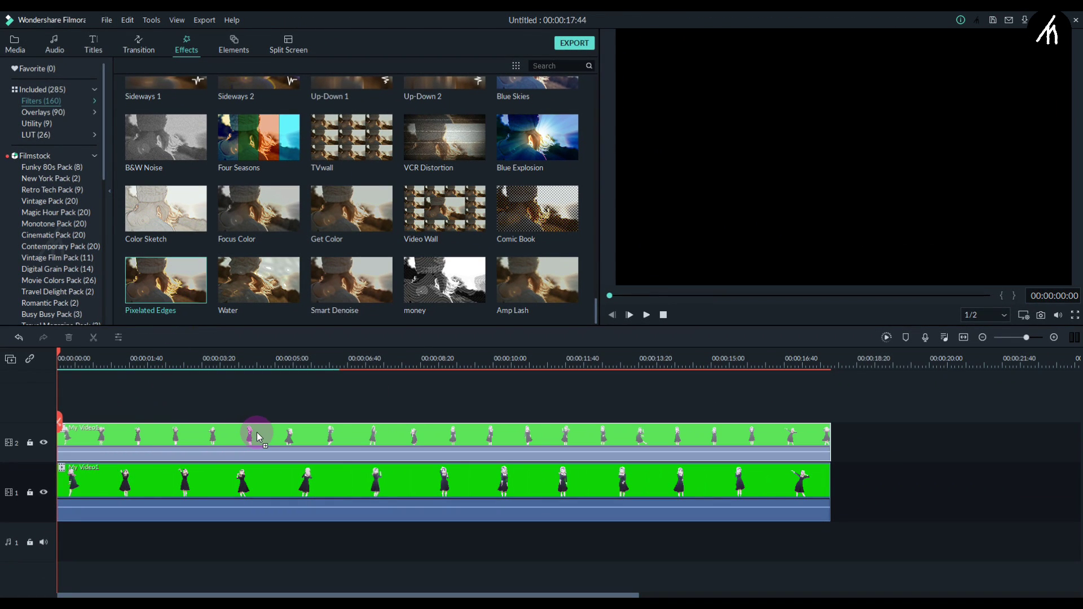
left_click_drag(258, 436, 258, 437)
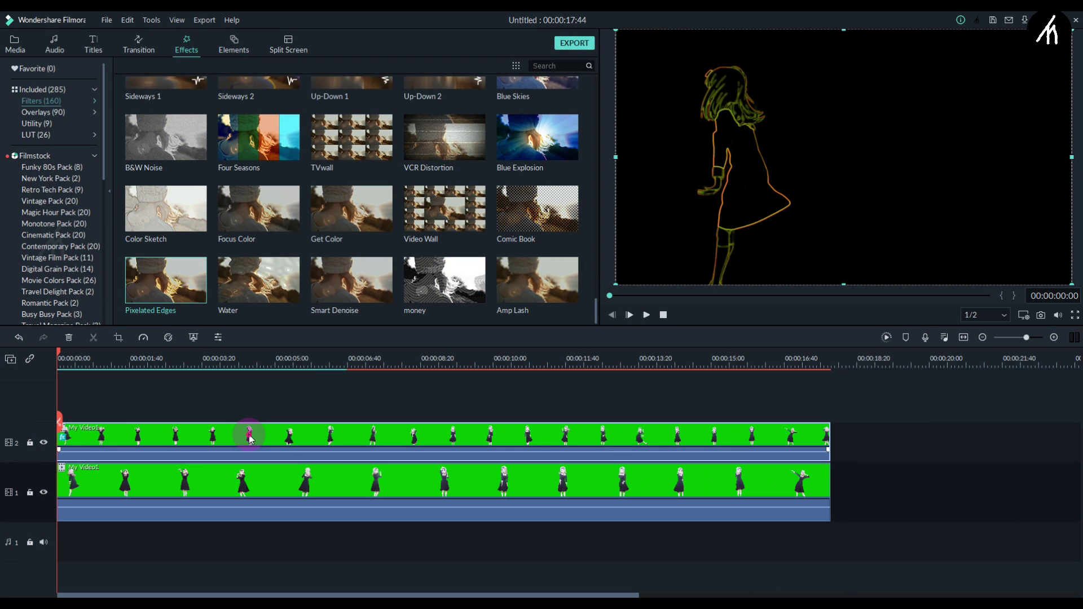
- Change the Pixelated Edges outline colour from yellow to pink
double_click(251, 437)
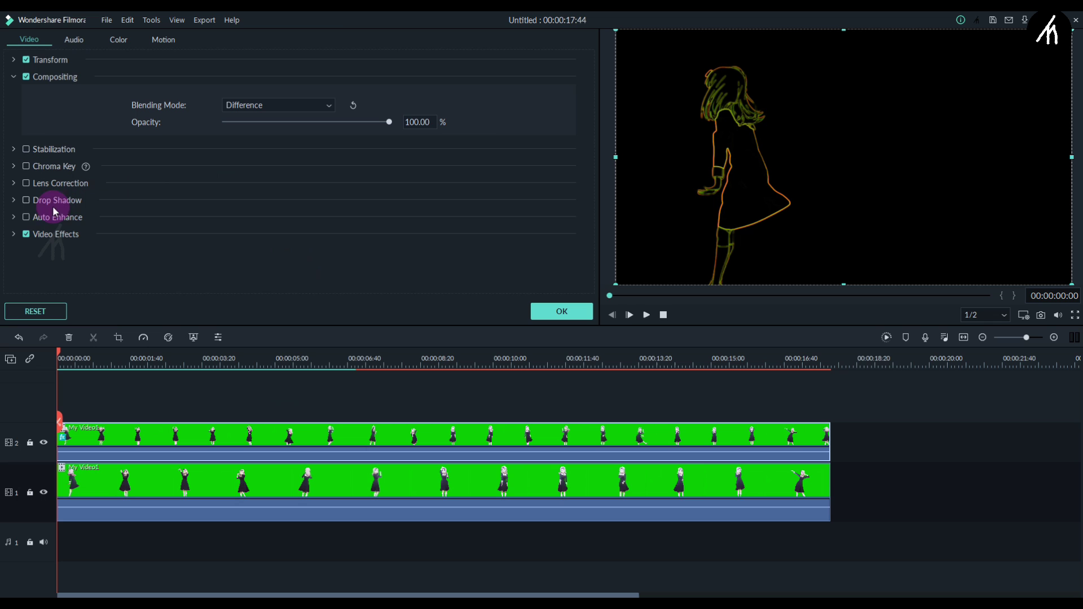
left_click(13, 233)
scroll(332, 211, "down", 3)
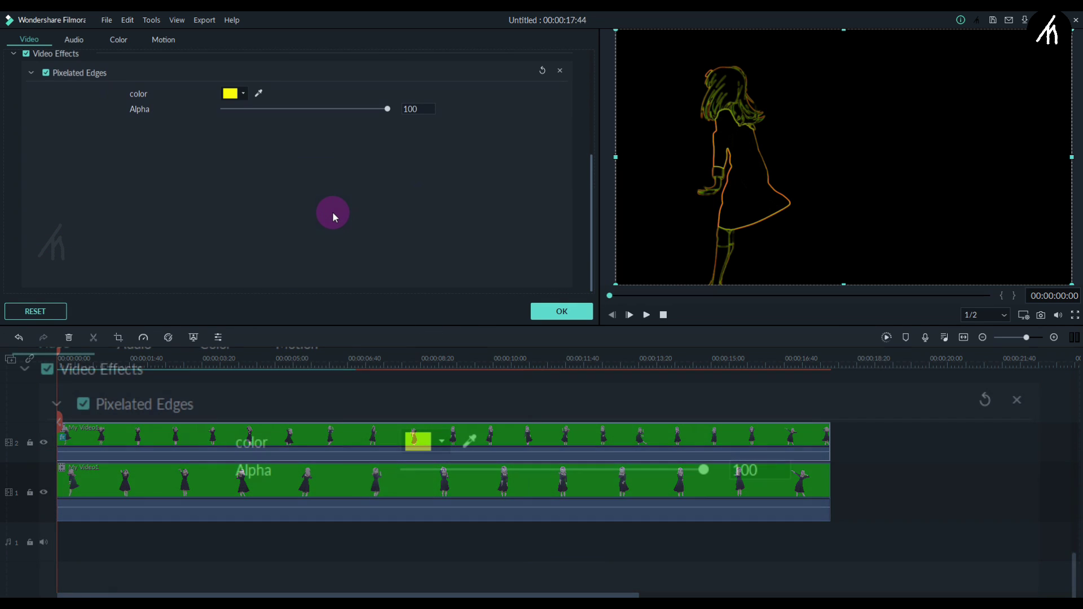
left_click(228, 94)
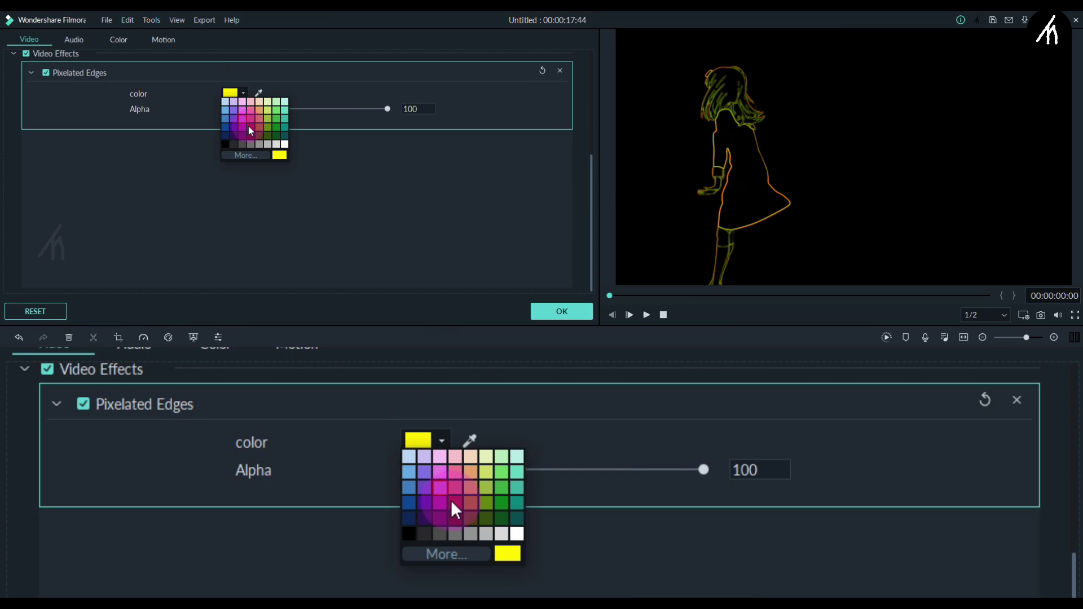
left_click(285, 145)
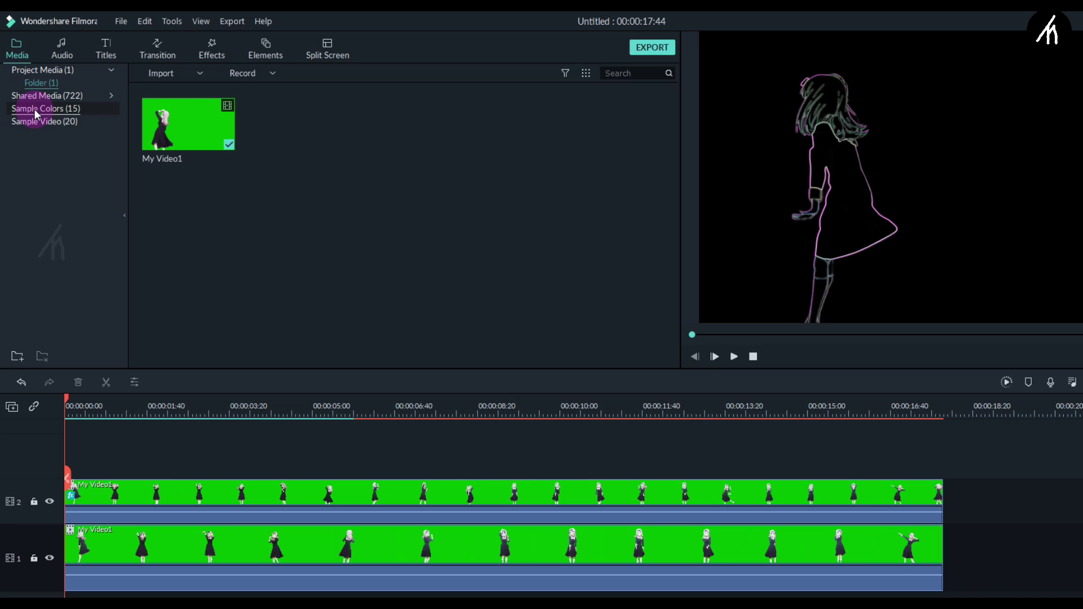
- Add a full-length Red sample colour clip on track 3 with Overlay blending
left_click(35, 110)
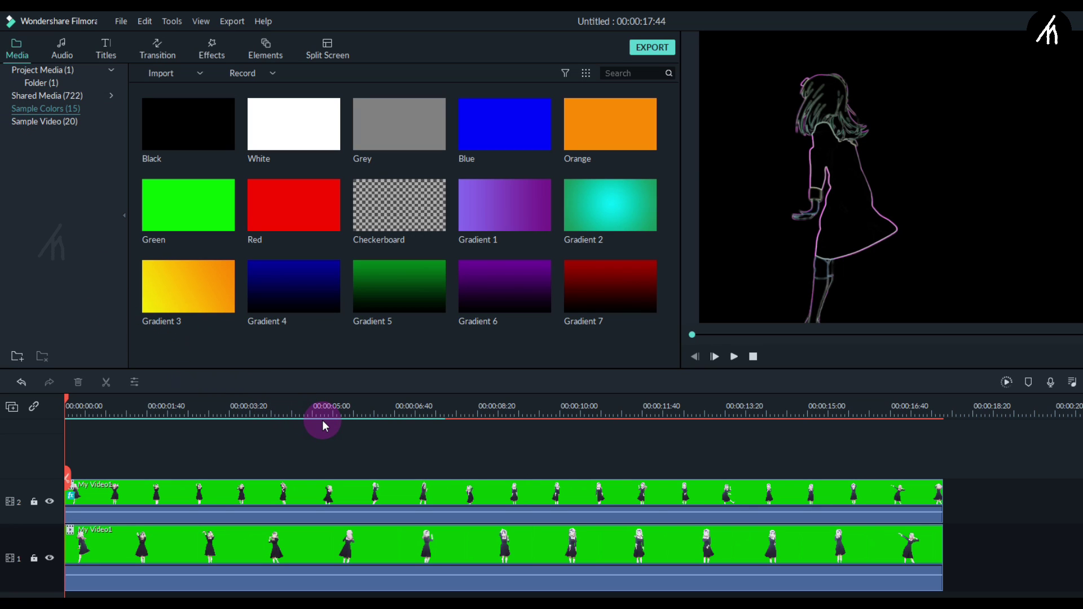
left_click_drag(315, 218, 943, 491)
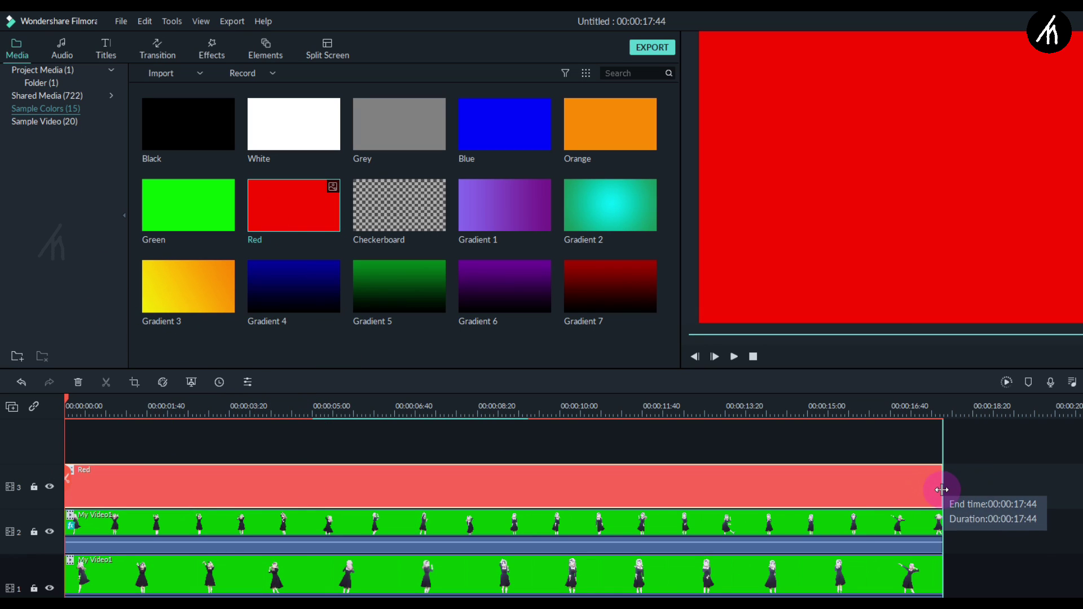
double_click(350, 484)
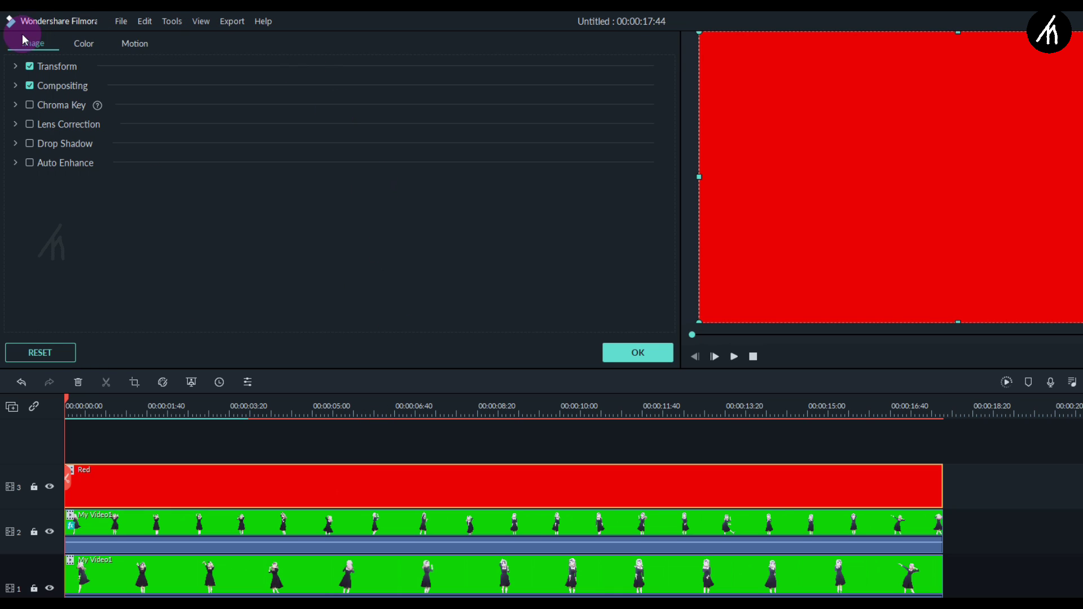
left_click(16, 86)
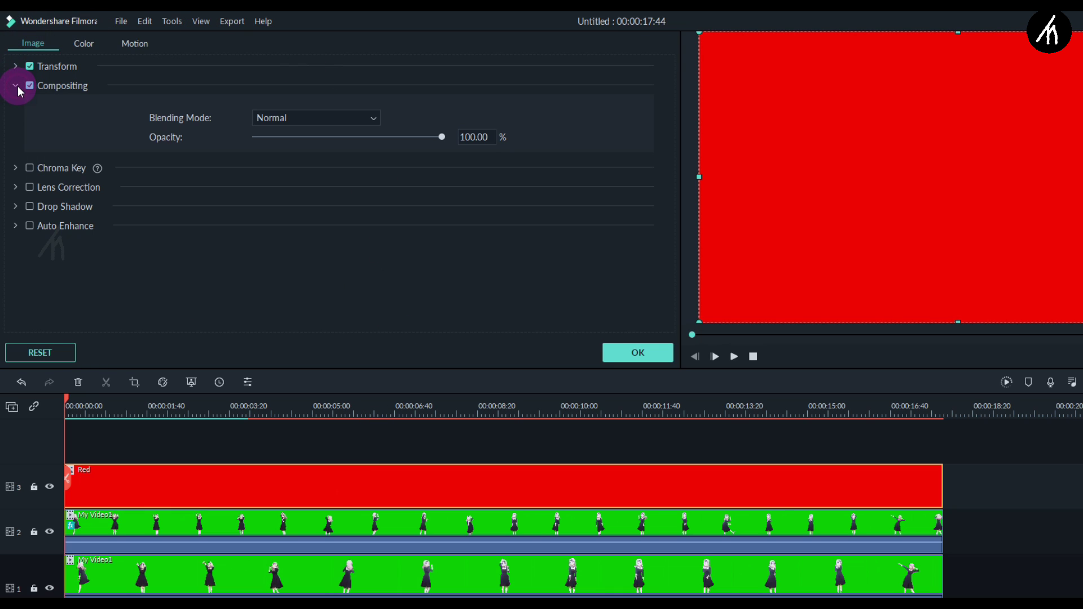
left_click(320, 117)
scroll(299, 184, "down", 2)
left_click(273, 176)
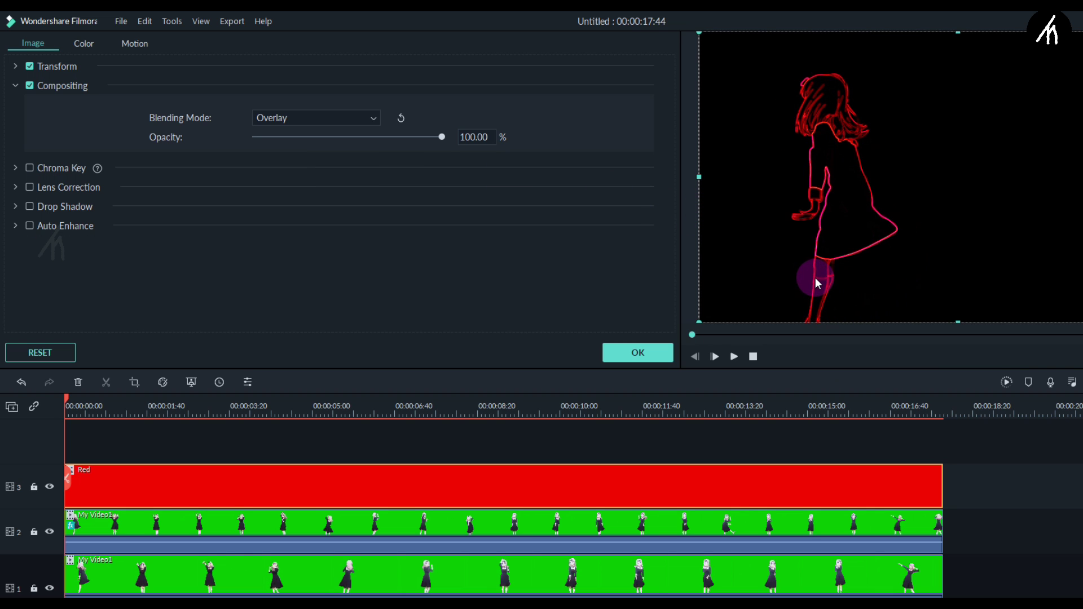
left_click(637, 353)
- Export the red-outline version, then give a full-length Green layer Overlay blending
left_click(662, 53)
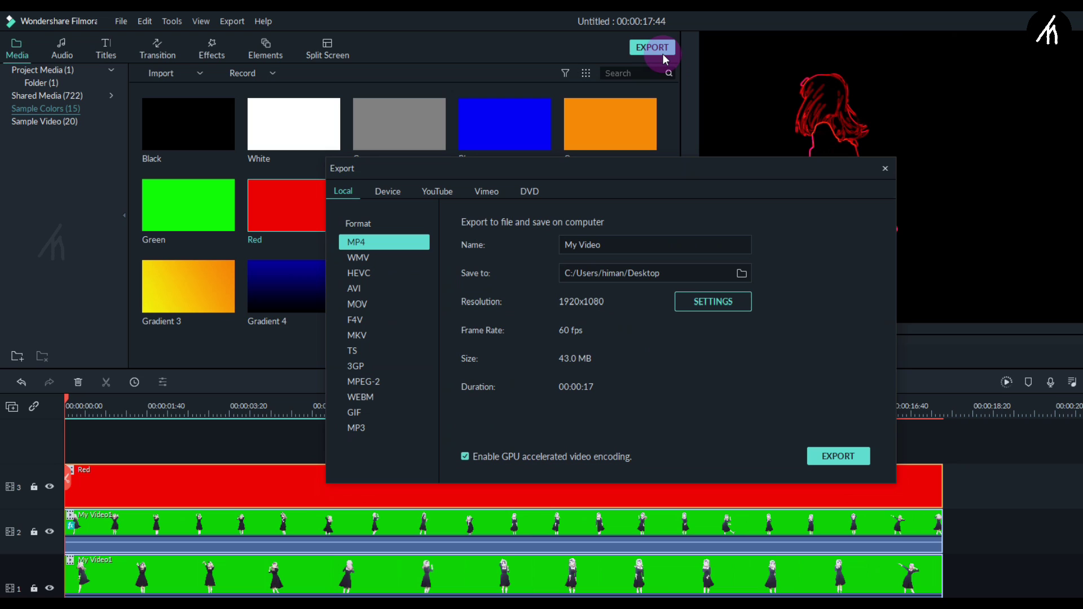
left_click(637, 243)
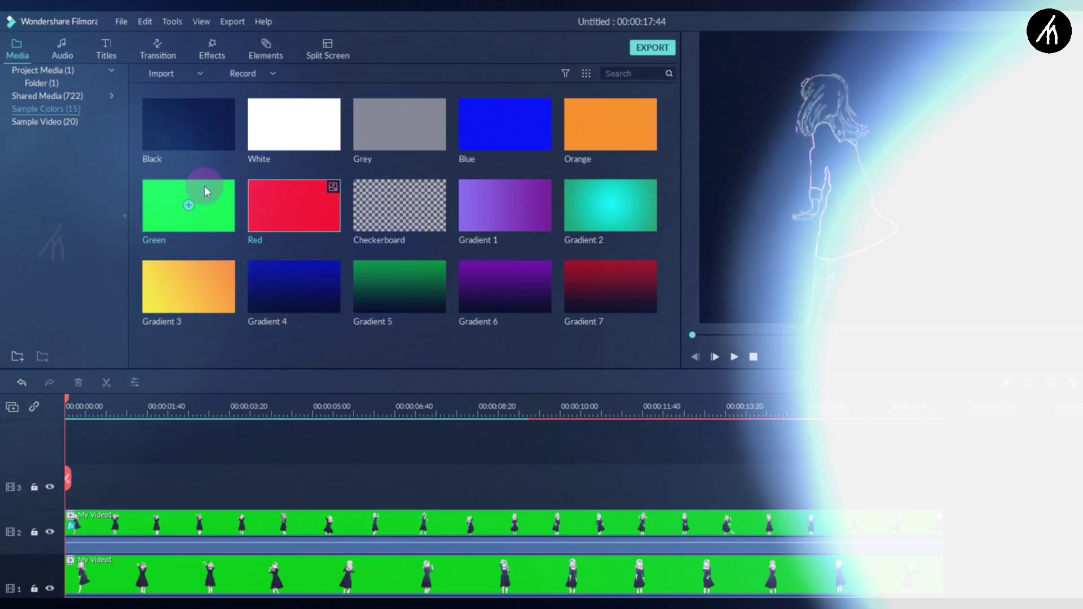
left_click(150, 497)
double_click(149, 496)
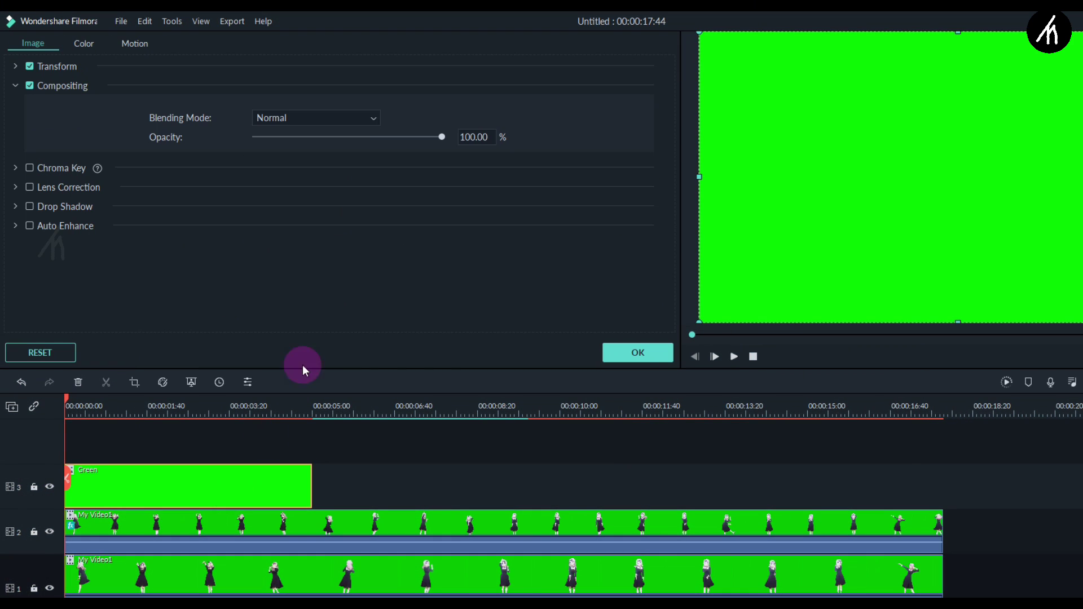
left_click(305, 118)
scroll(305, 181, "down", 2)
left_click(281, 187)
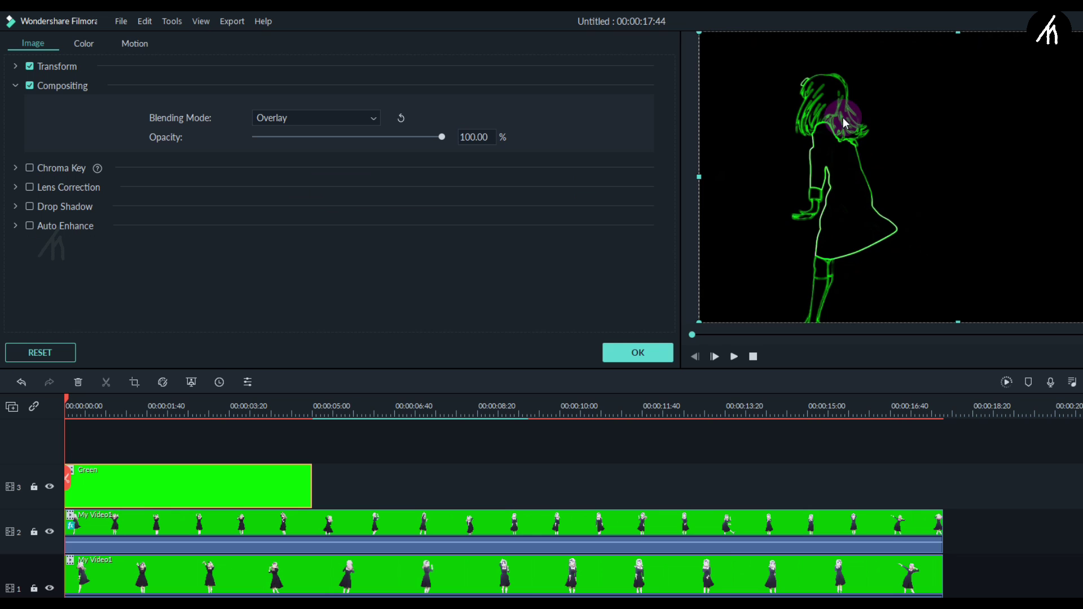
left_click(660, 354)
left_click_drag(311, 485, 954, 515)
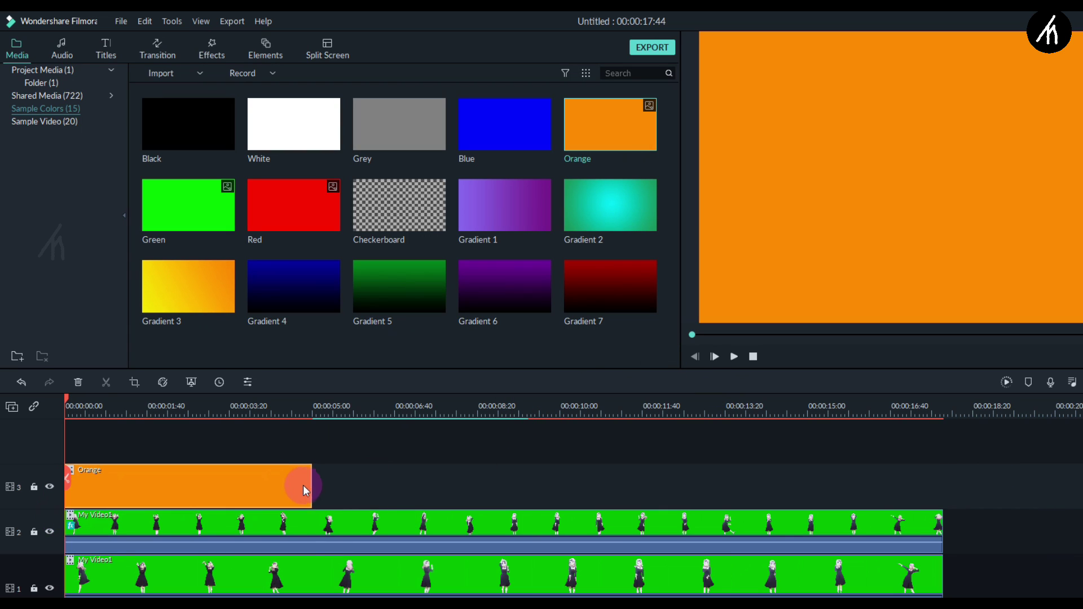
- Extend the Orange colour layer to full length and set it to Overlay blending
left_click_drag(305, 490, 943, 496)
double_click(432, 480)
scroll(282, 204, "up", 3)
scroll(294, 146, "down", 3)
left_click(282, 133)
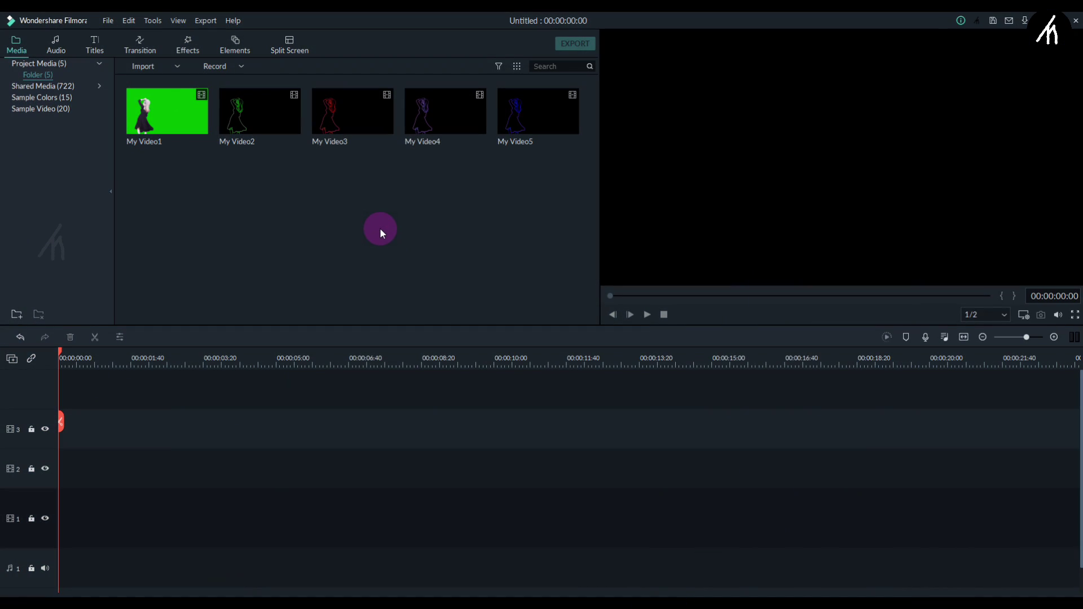
- Put My Video1 on track 1 of the new project and nudge the playhead forward a few frames
left_click_drag(195, 126, 52, 513)
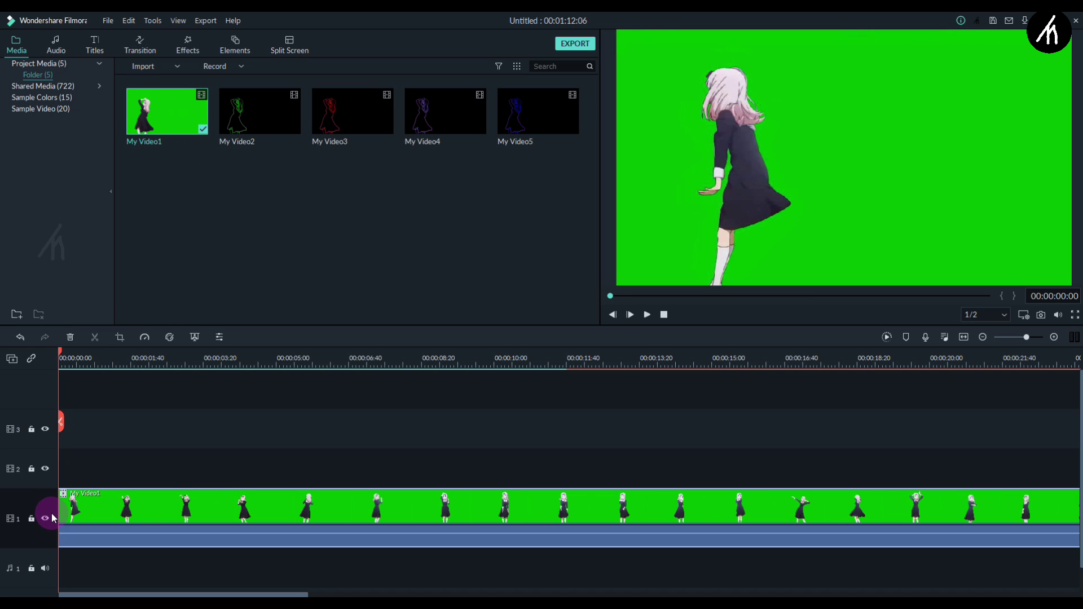
scroll(95, 360, "up", 5)
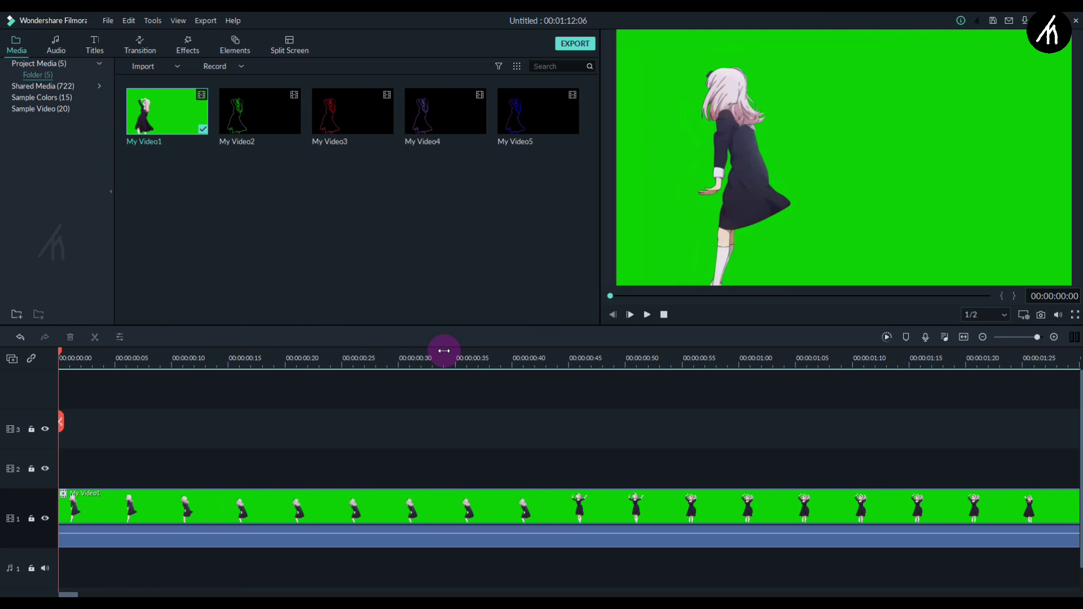
key("Right")
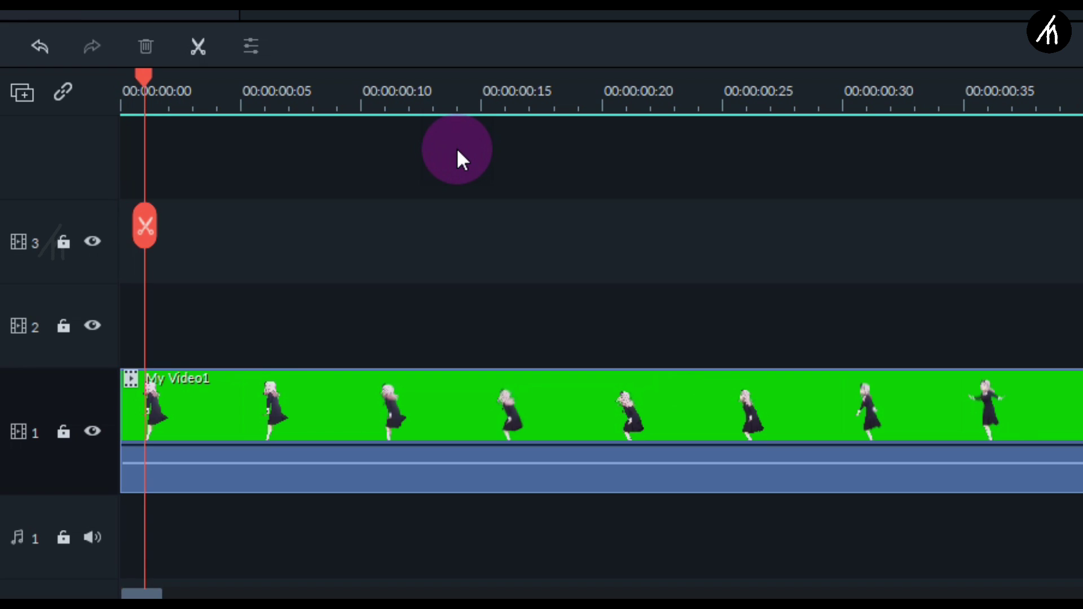
key("Right")
key("Right")
key("Right")
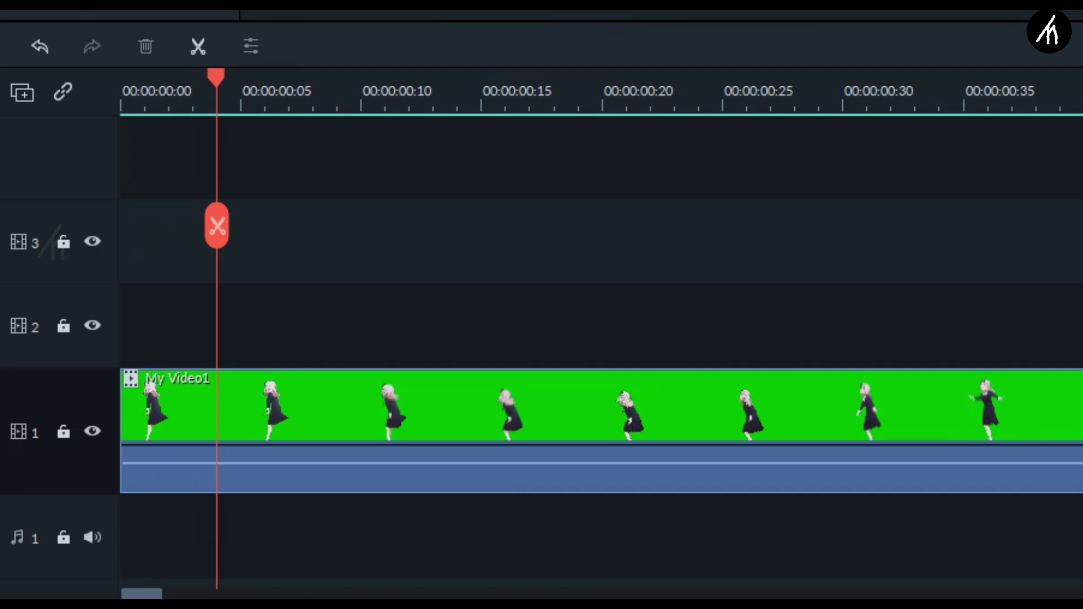
- Stack My Video3, My Video2, My Video5 and My Video4 on tracks 2–5, each starting a few frames later
left_click_drag(241, 339, 217, 327)
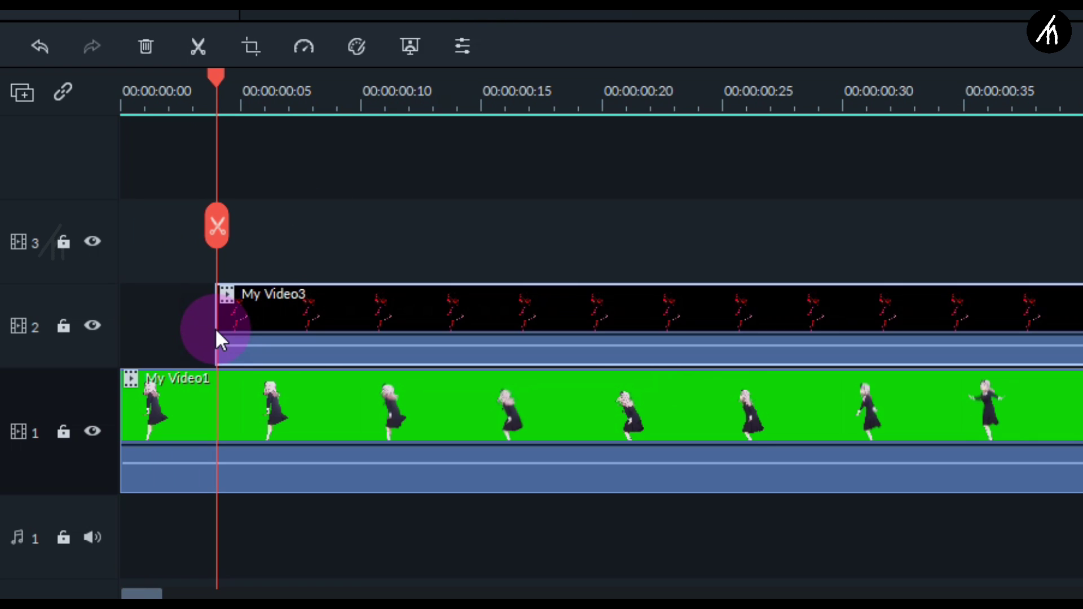
key("Right")
key("Right")
key("Right")
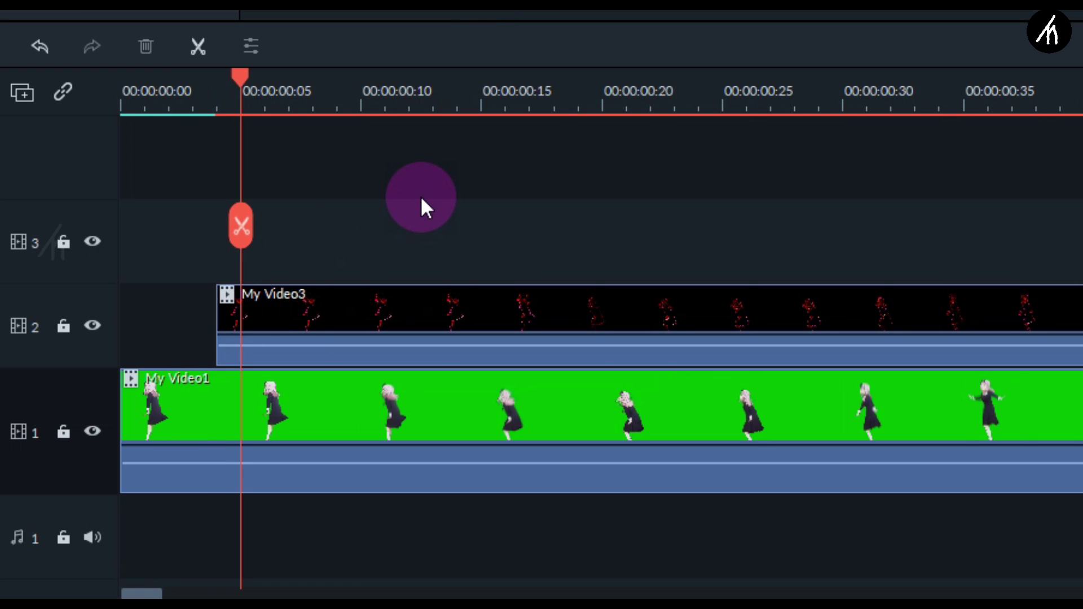
key("Right")
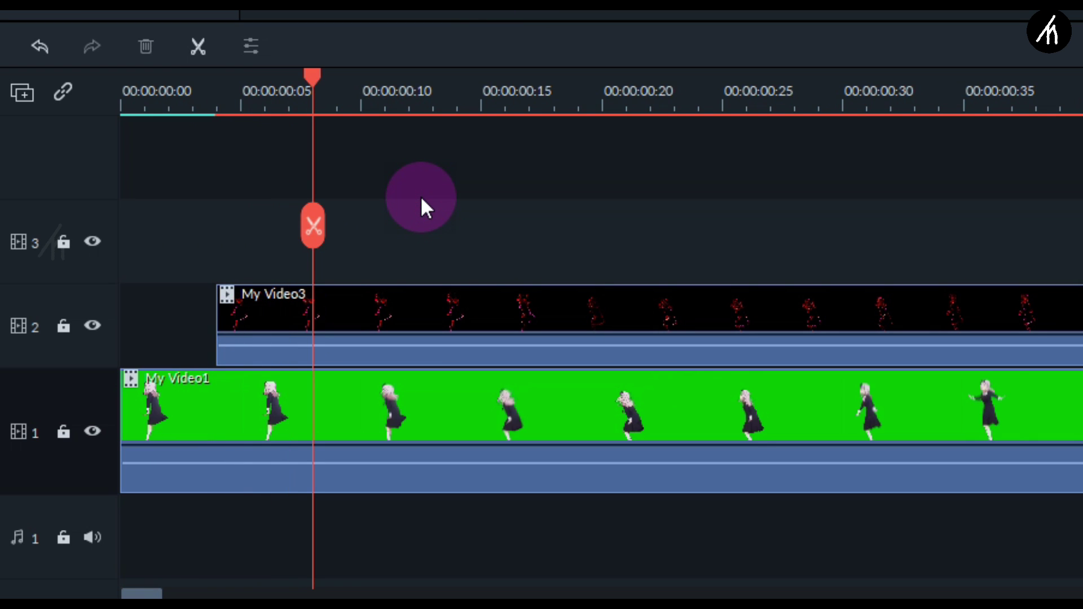
left_click_drag(367, 11, 308, 248)
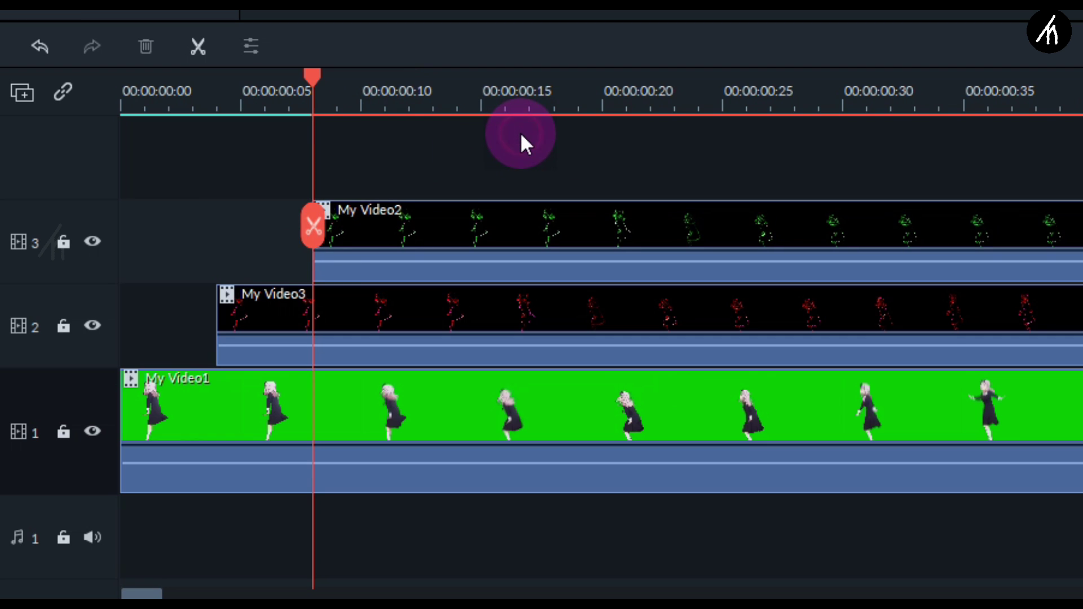
key("Right")
key("Right")
key("Right")
key("Right")
left_click_drag(508, 11, 411, 177)
key("Right")
key("Right")
key("Right")
key("Right")
left_click_drag(592, 11, 510, 169)
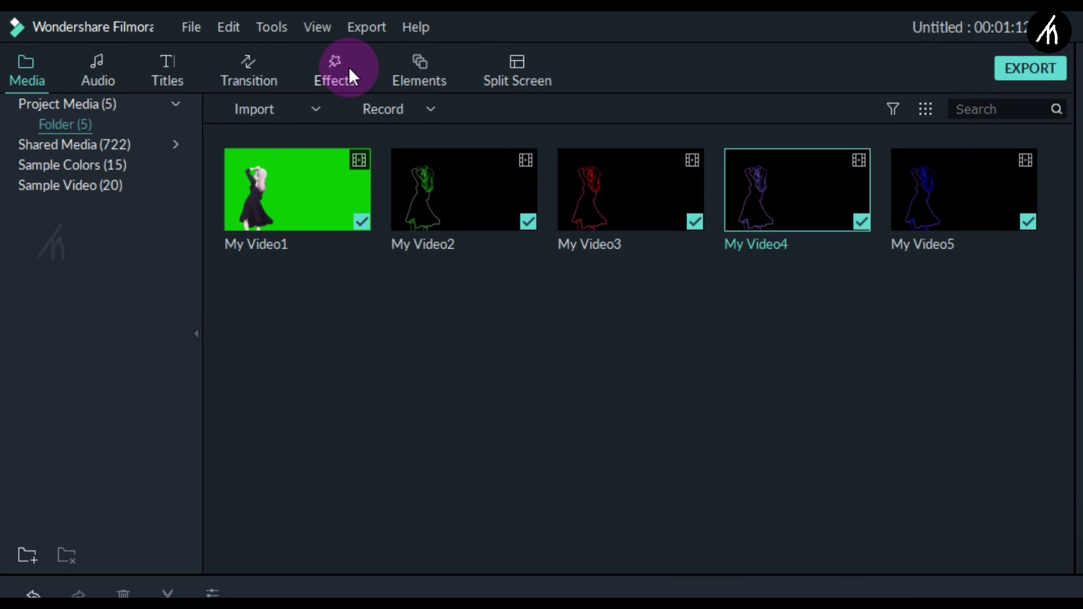
- Find the Glow filter by searching 'glo' and apply it to My Video3 three times
left_click(349, 67)
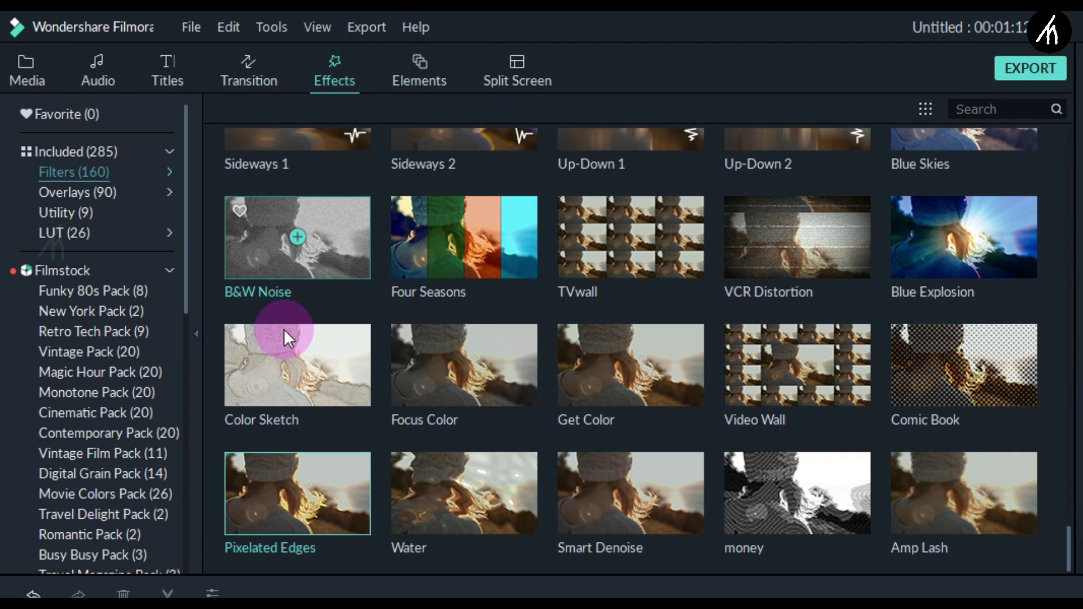
left_click(988, 111)
type("glow")
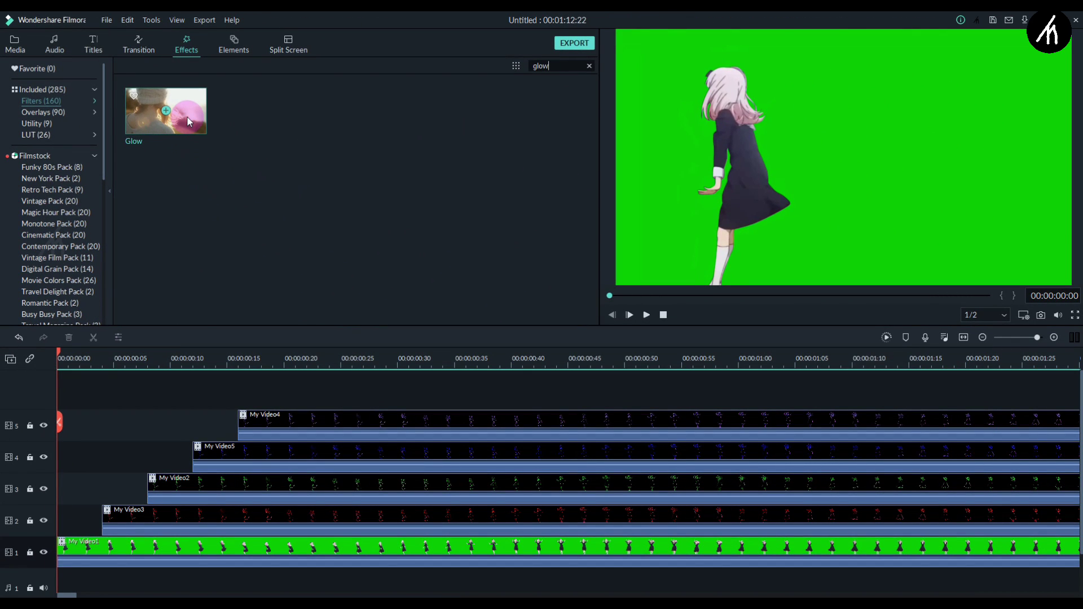
left_click_drag(151, 401, 132, 513)
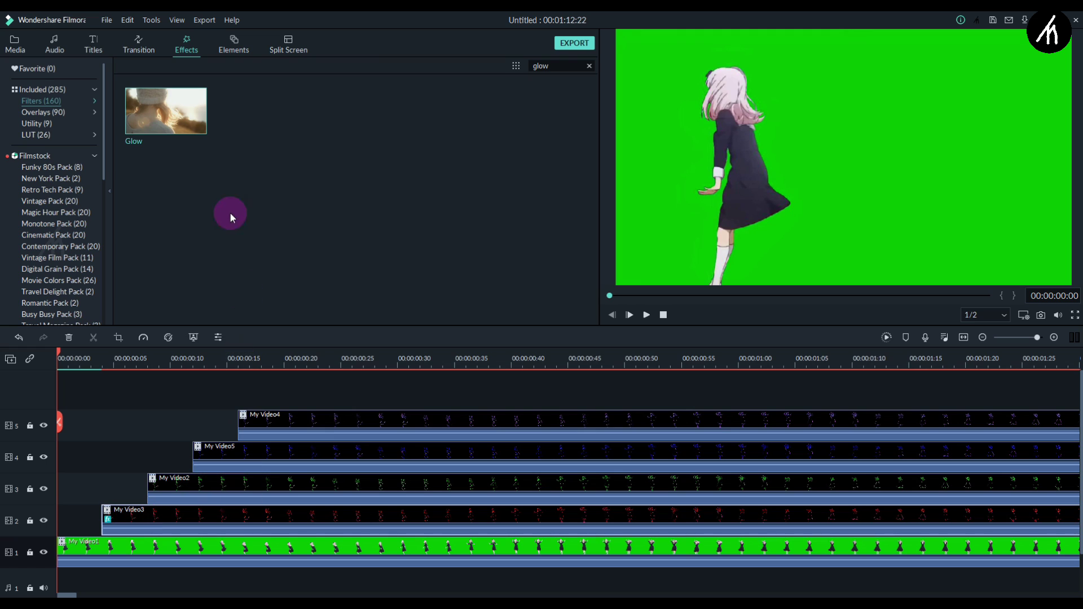
left_click_drag(188, 112, 126, 513)
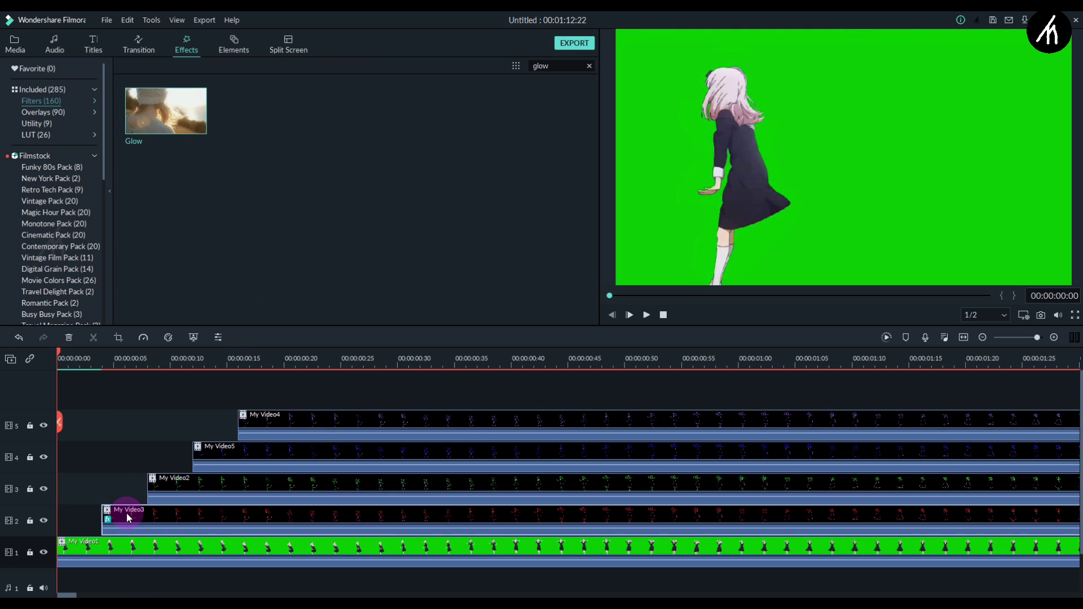
- Set My Video3's first two Glow radii to 2 and 3
double_click(184, 513)
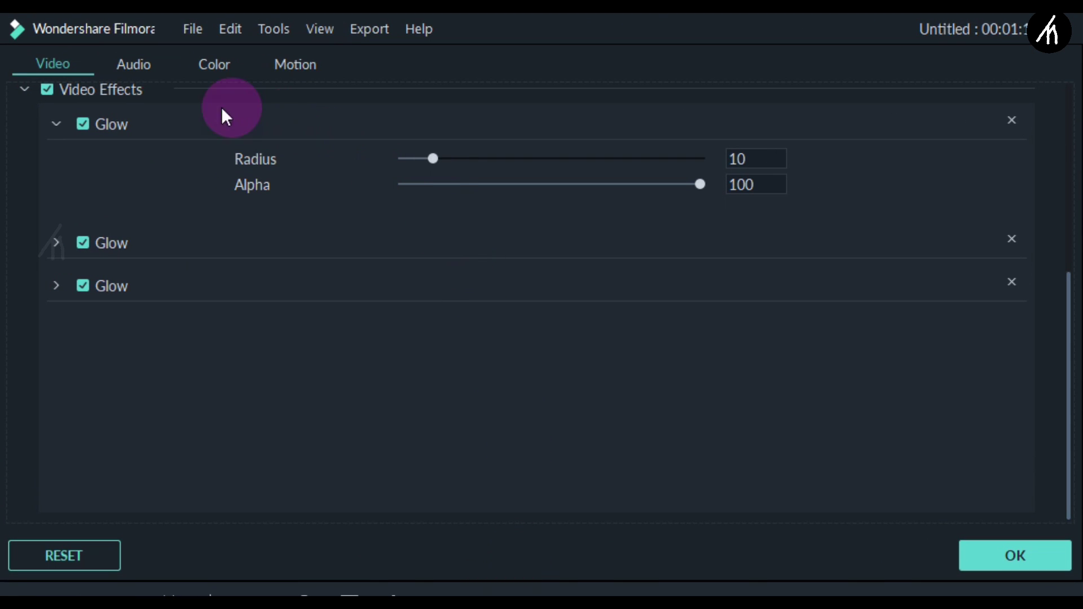
left_click(57, 243)
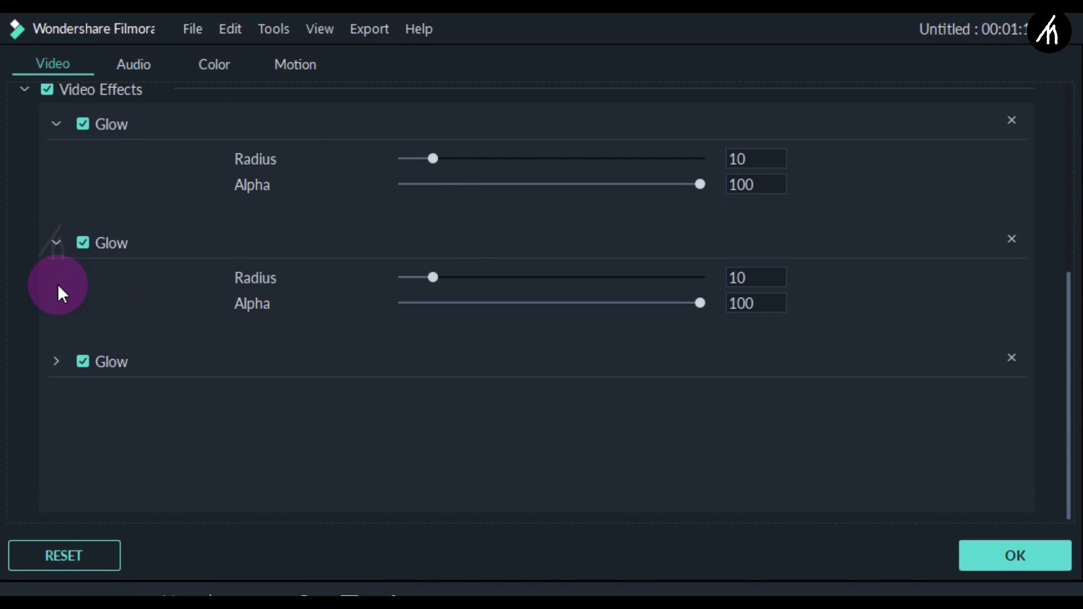
left_click(57, 362)
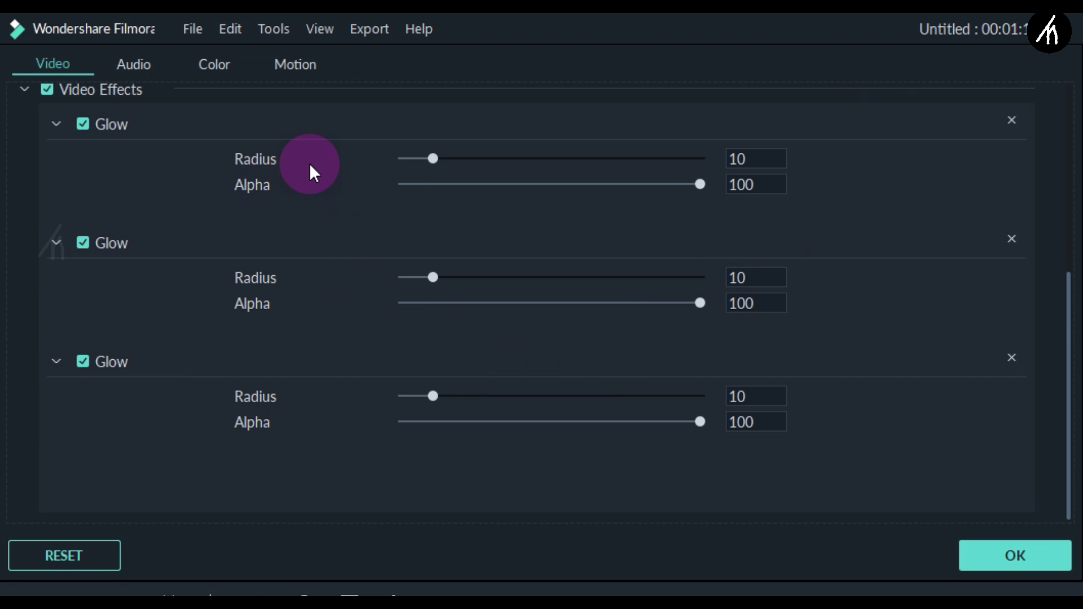
left_click(982, 546)
double_click(749, 158)
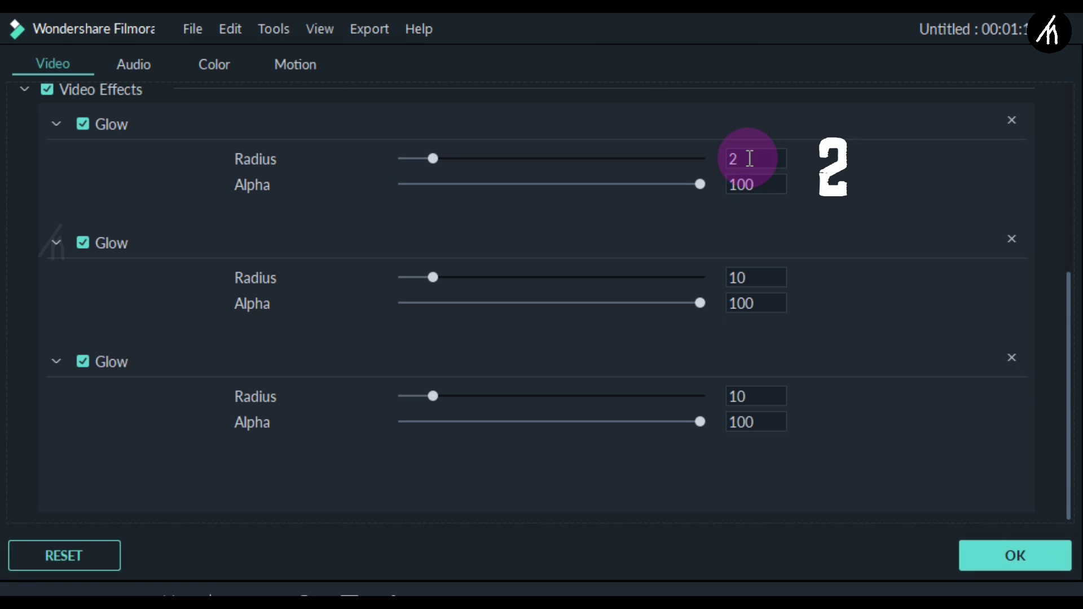
left_click(737, 277)
left_click(979, 551)
double_click(737, 276)
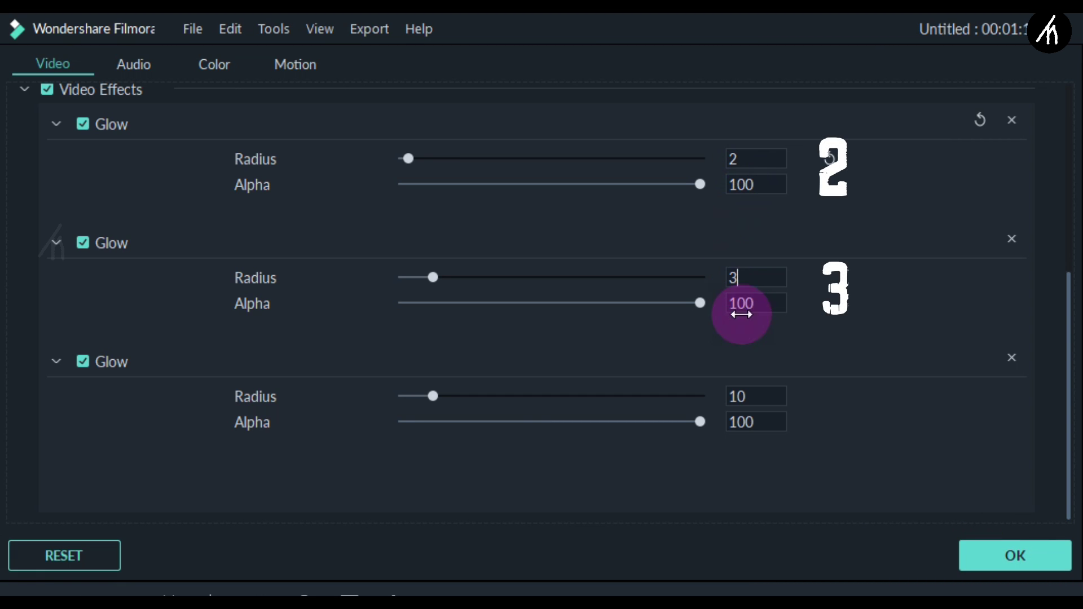
double_click(747, 396)
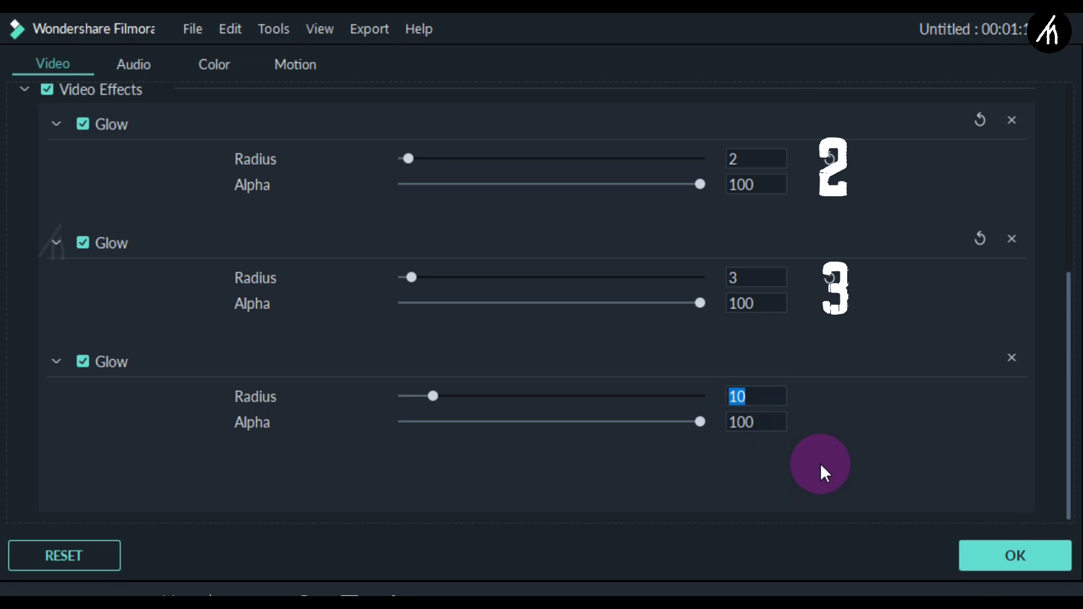
left_click(846, 495)
- Set My Video3's blending mode to Lighten
scroll(304, 285, "up", 1)
scroll(303, 279, "up", 4)
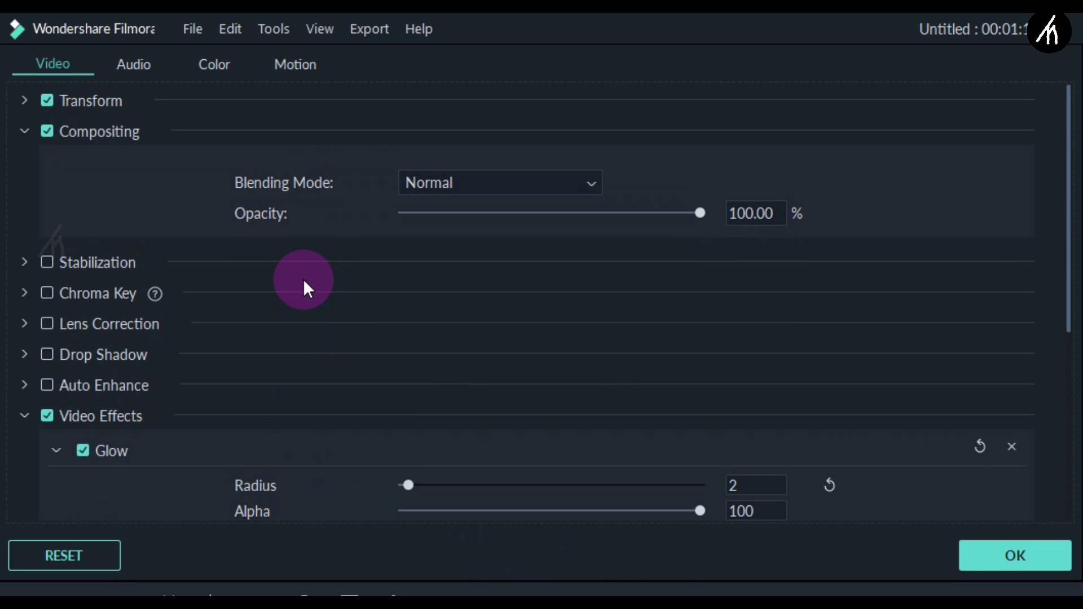
left_click(428, 185)
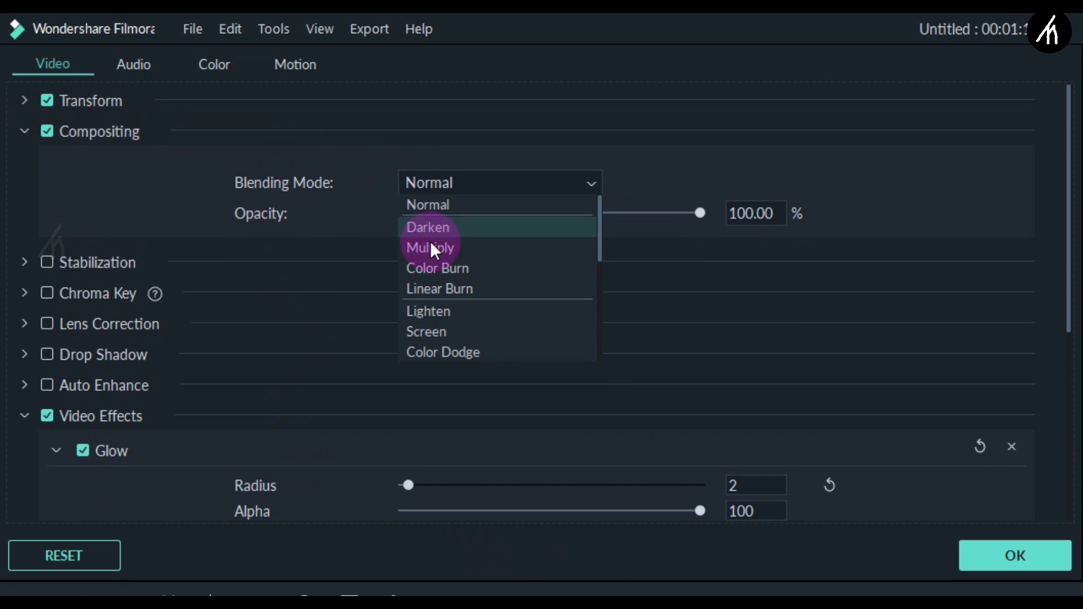
left_click(466, 312)
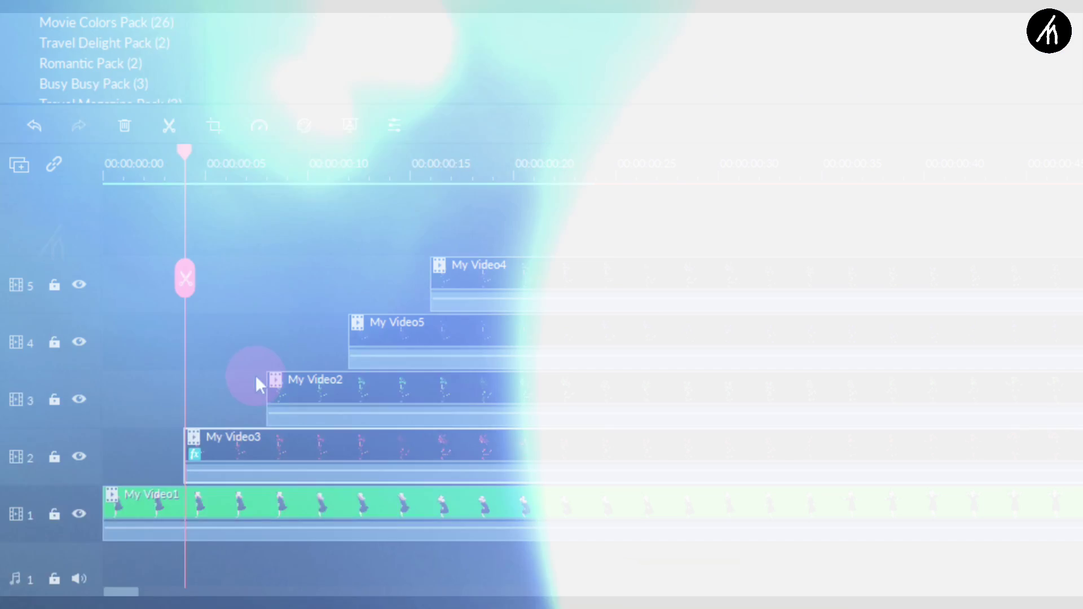
- Copy My Video3's Glow effects and paste them onto My Video2, My Video5 and My Video4
left_click(215, 448)
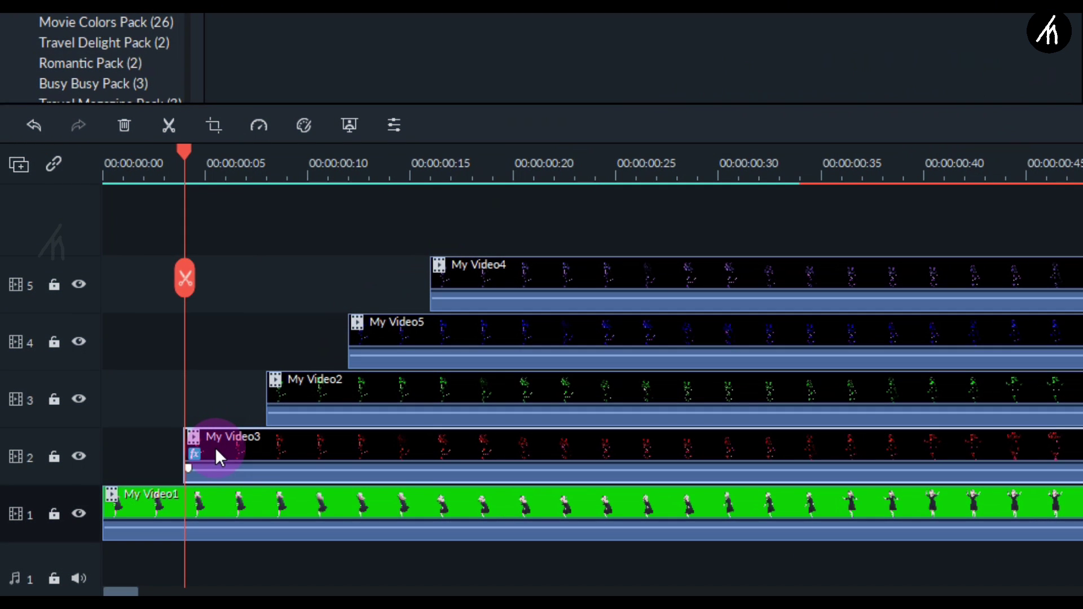
right_click(215, 448)
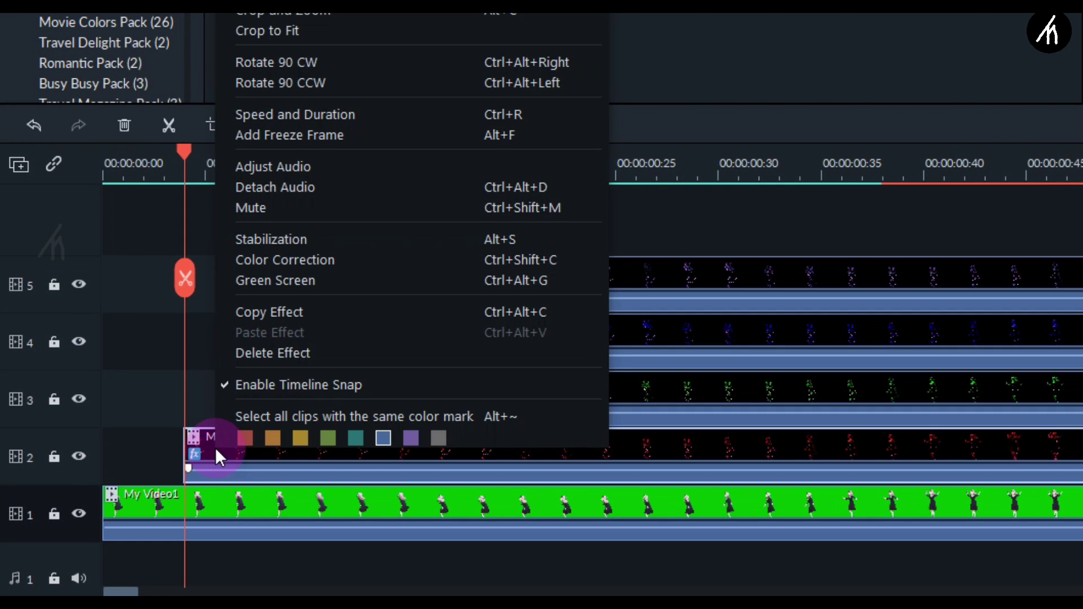
left_click(286, 312)
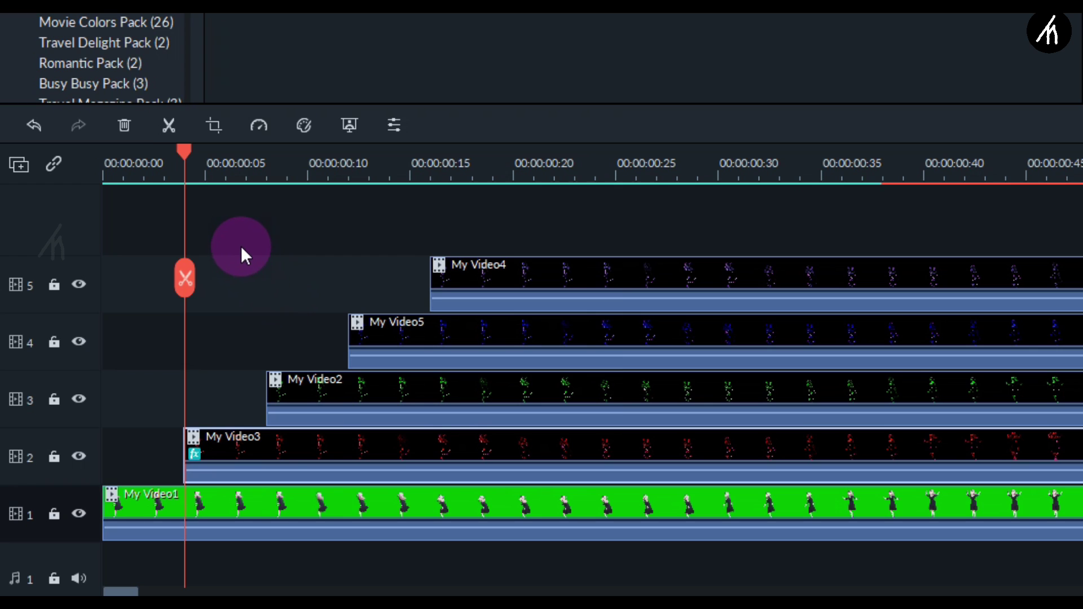
left_click_drag(241, 229, 682, 381)
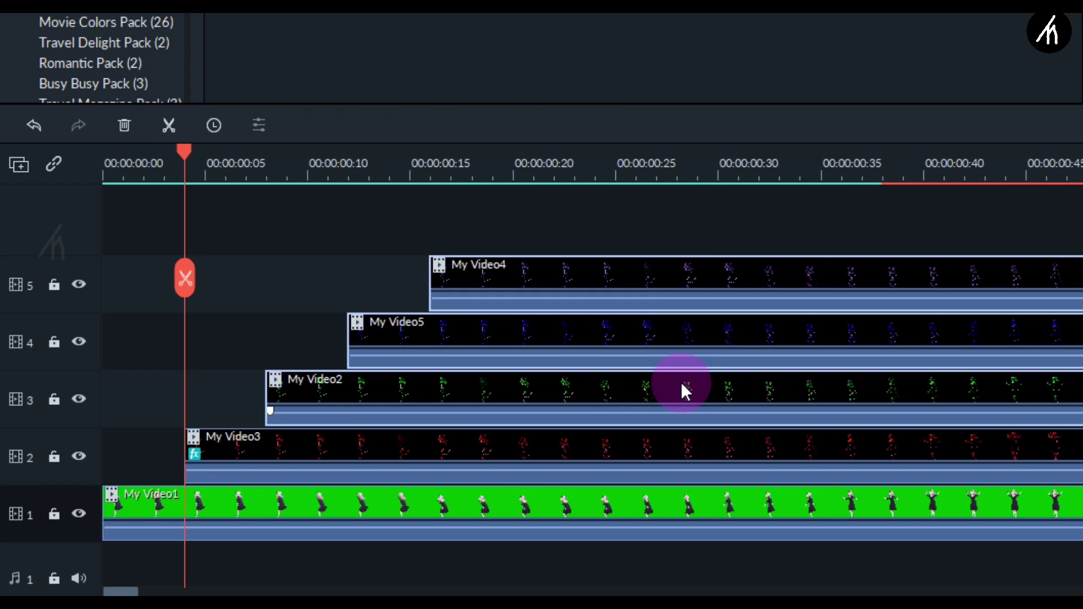
right_click(682, 383)
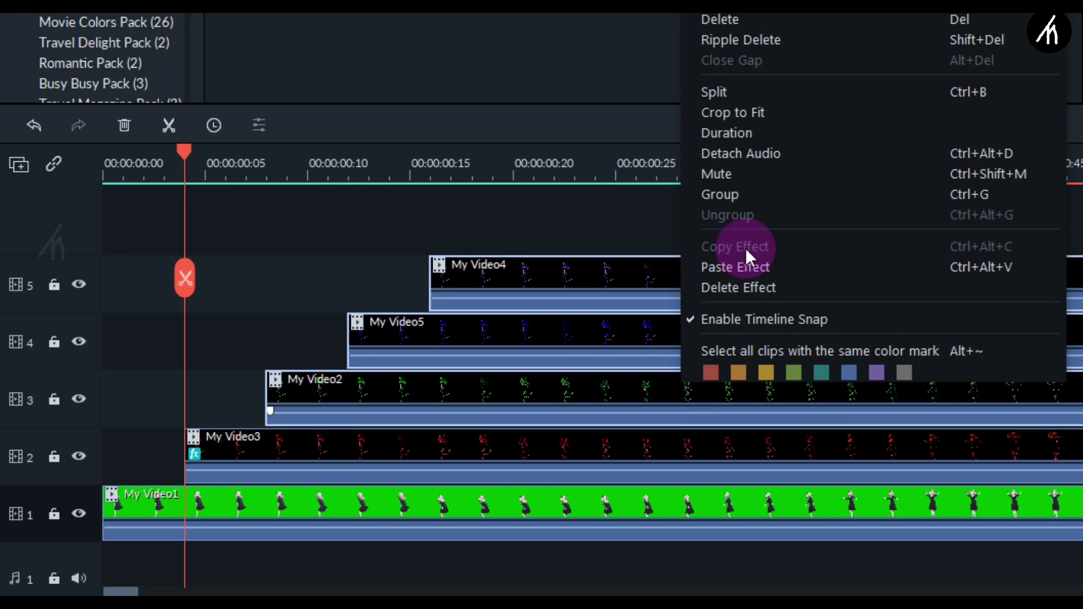
left_click(738, 267)
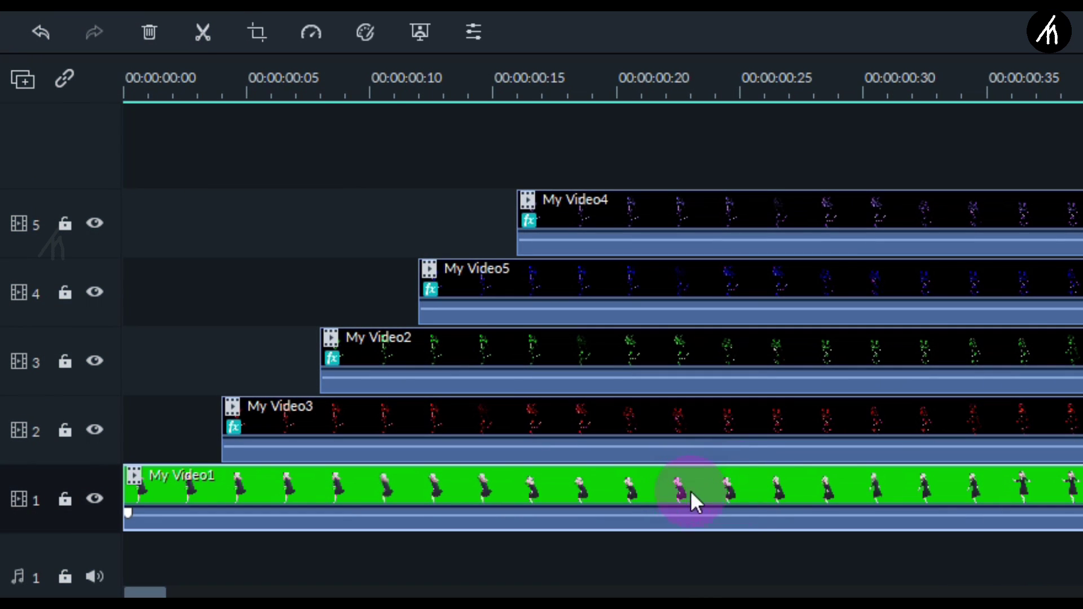
- Move My Video1 to top track 6 and enable Chroma Key with Offset 11
left_click_drag(722, 484, 691, 167)
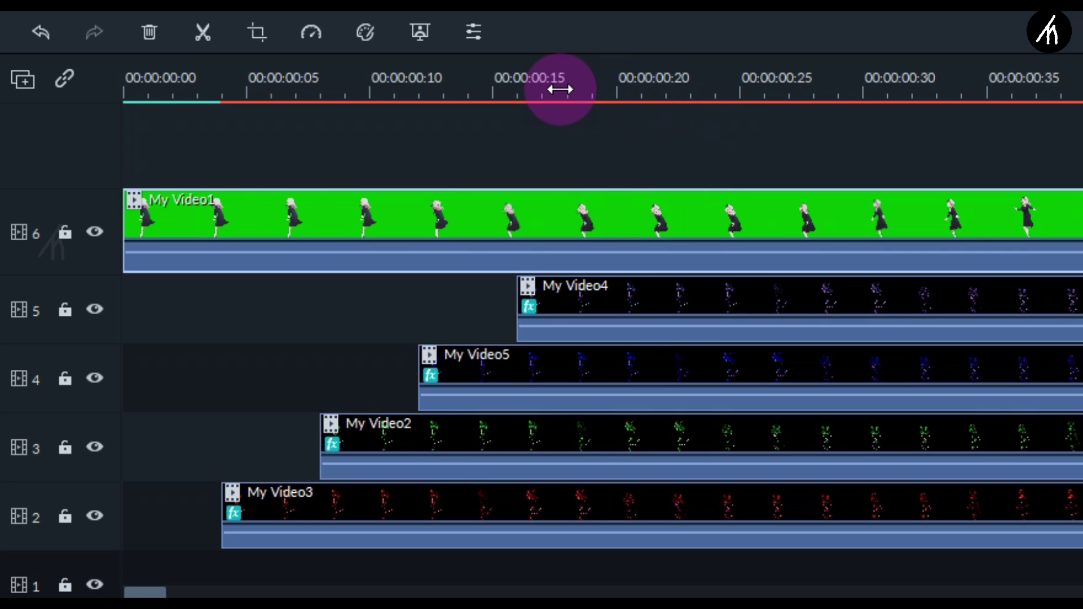
double_click(627, 211)
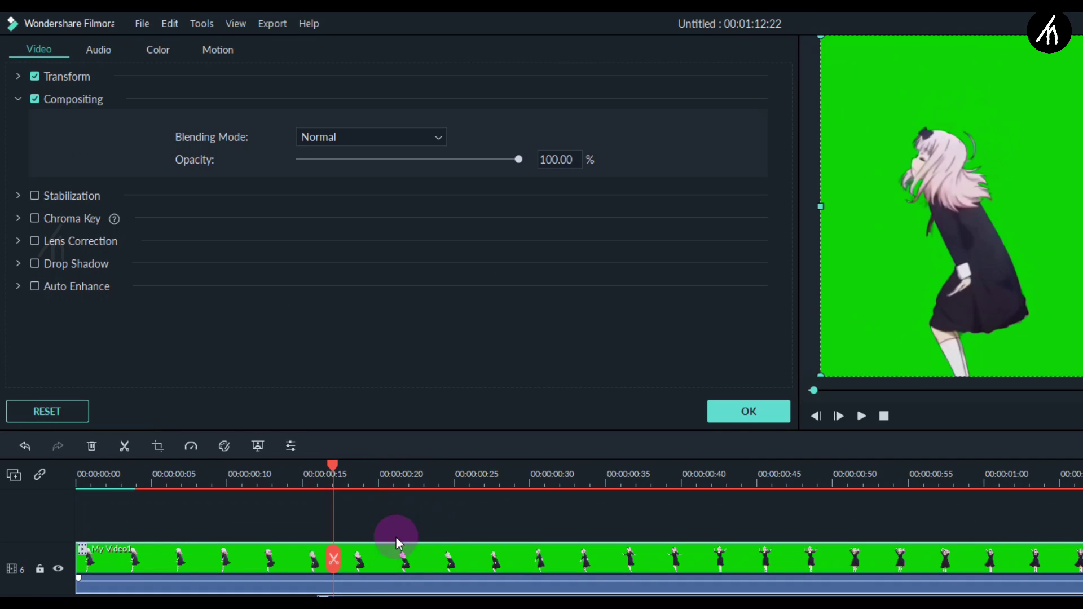
left_click(35, 220)
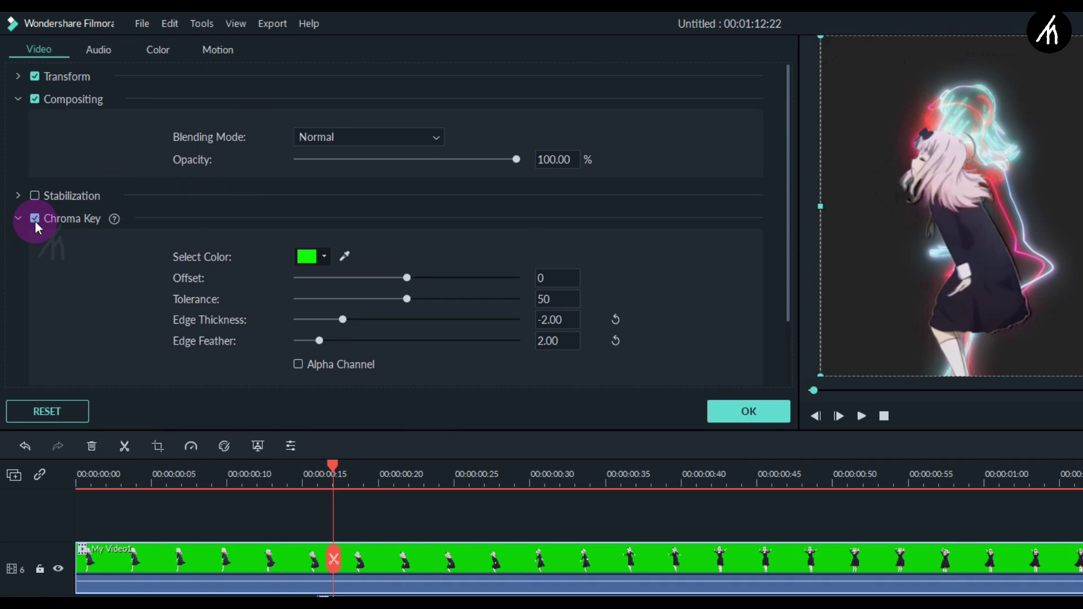
left_click(419, 279)
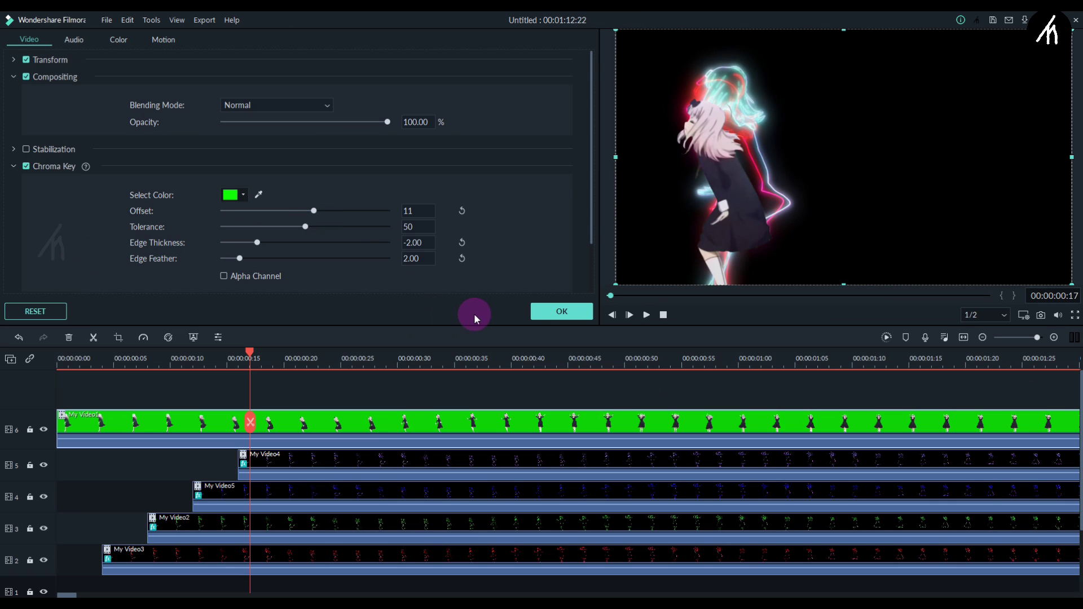
left_click(546, 316)
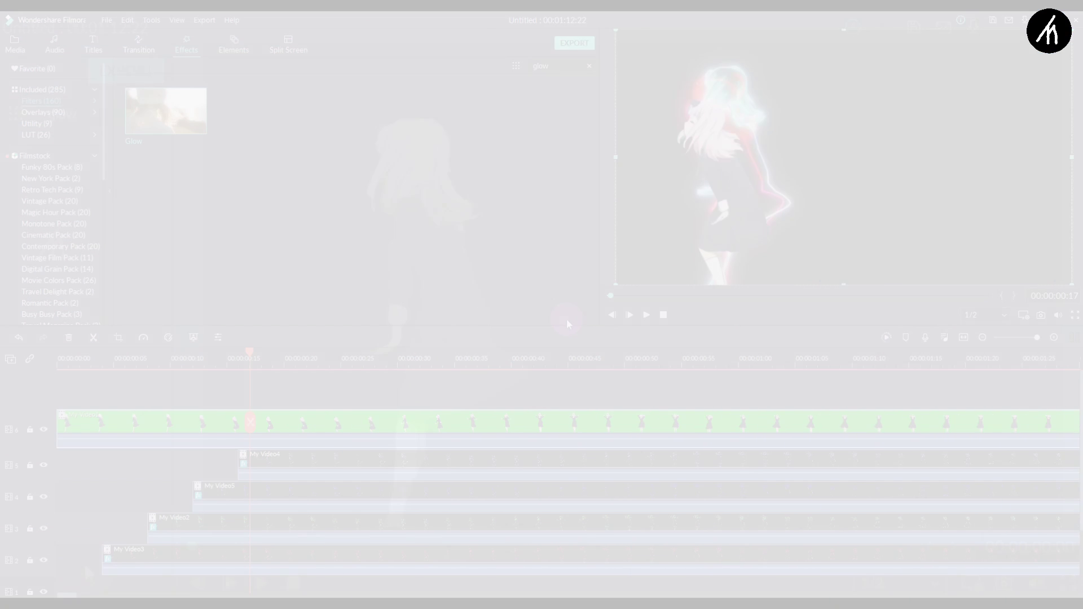